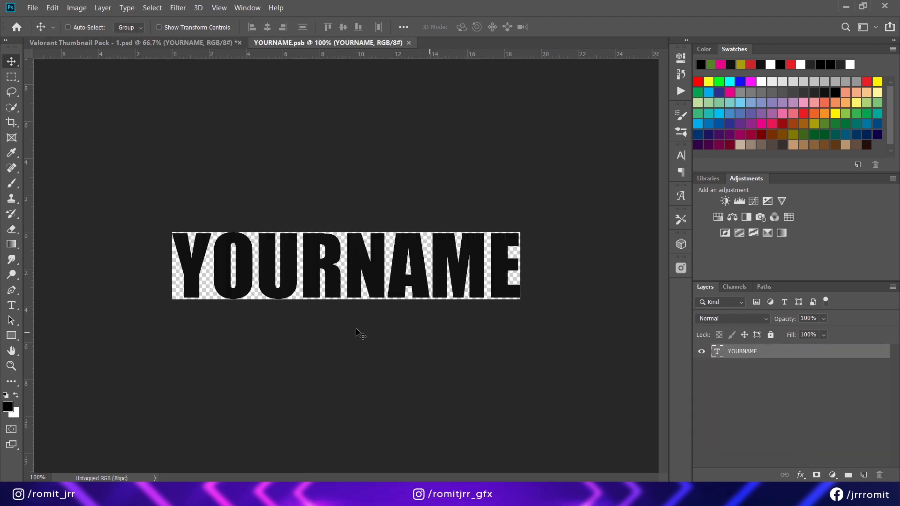
- Replace the placeholder text YOURNAME with the creator's name
key(t)
click(347, 272)
text(ROMIT JRR)
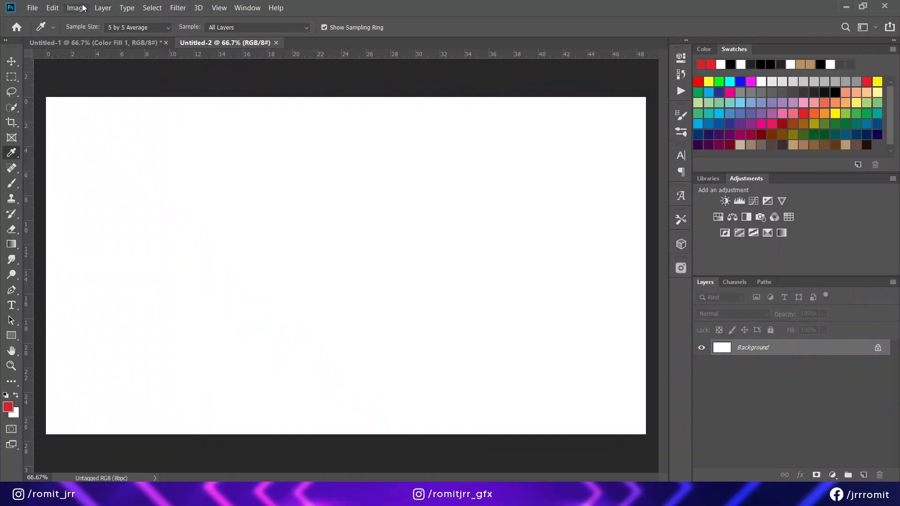
- Check the image size settings of the blank document Untitled-2
click(83, 8)
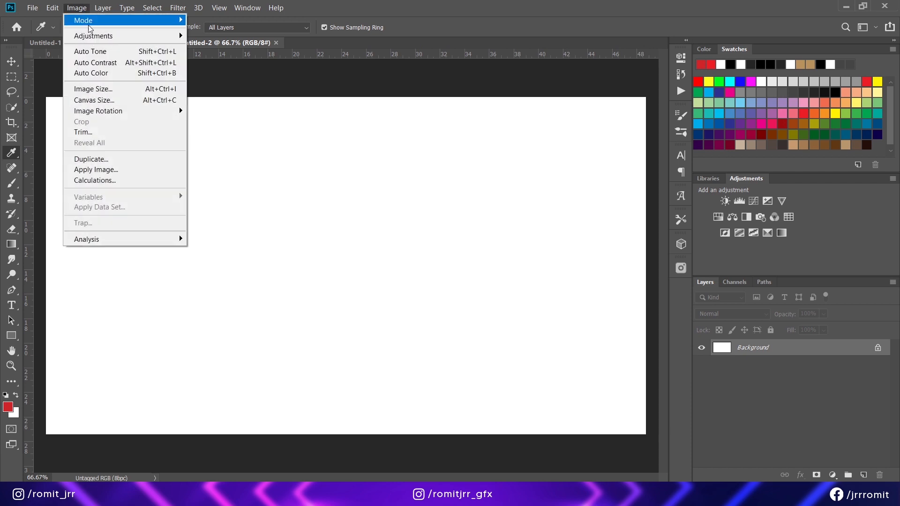
click(82, 88)
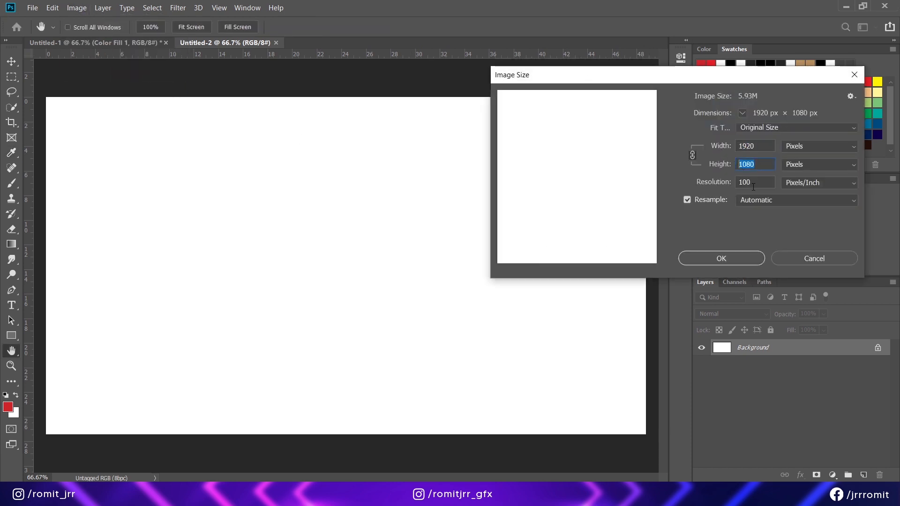
click(724, 258)
- Add a red solid color fill layer, #d0232a, over the white background
click(833, 475)
click(819, 274)
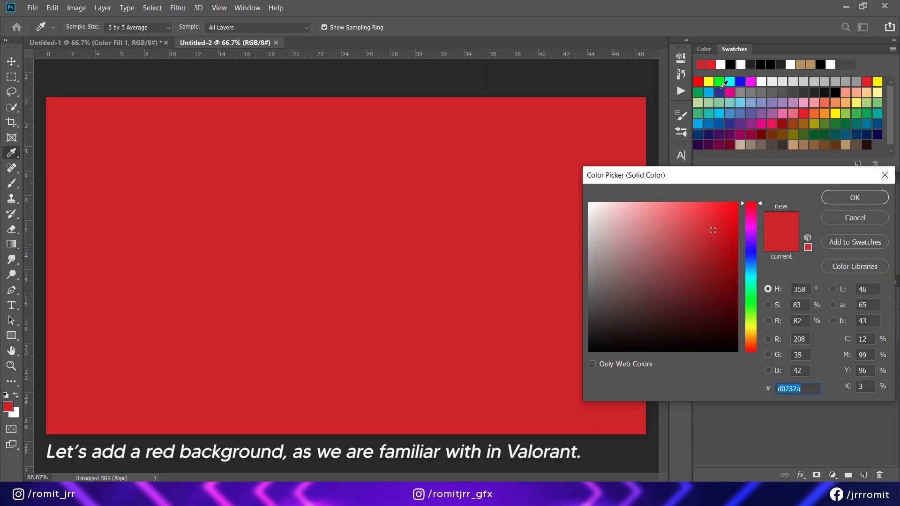
click(842, 202)
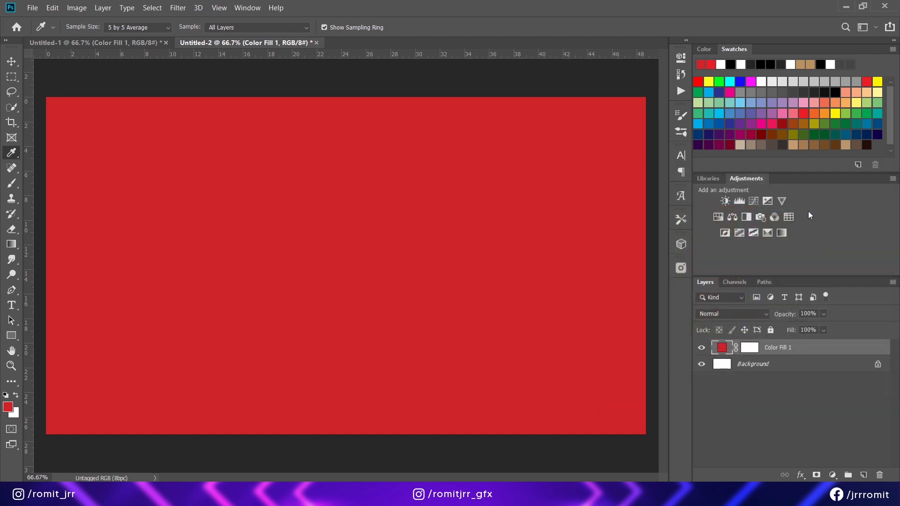
- Select a full-height strip about 2 cm wide along the canvas's left edge and fill it with solid color #111111
click(12, 75)
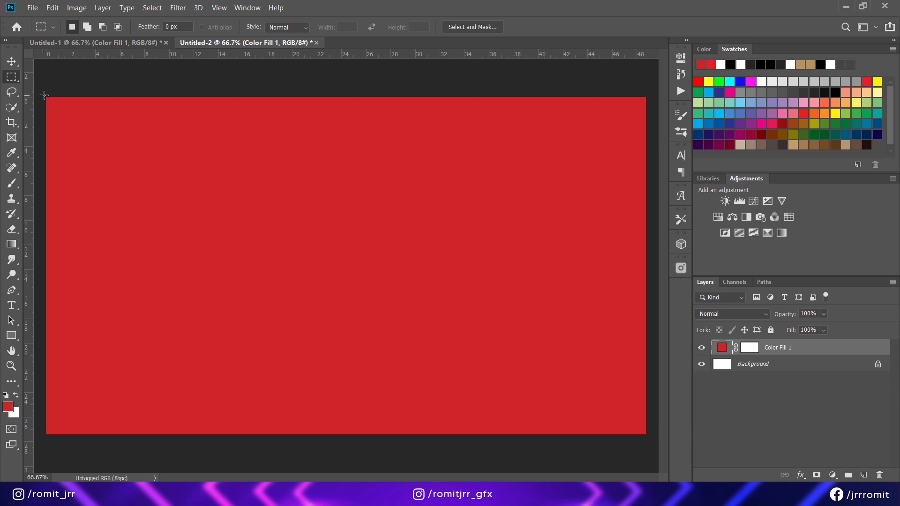
drag(51, 102, 71, 451)
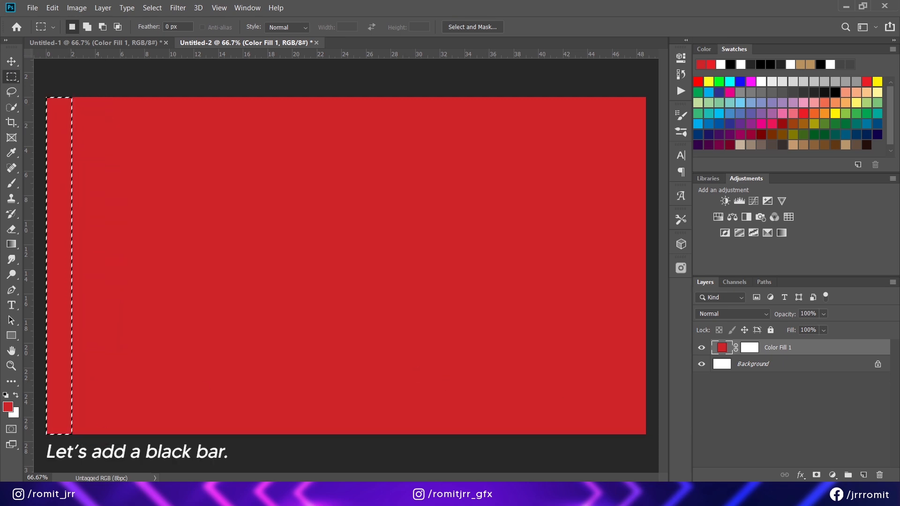
click(832, 475)
click(818, 272)
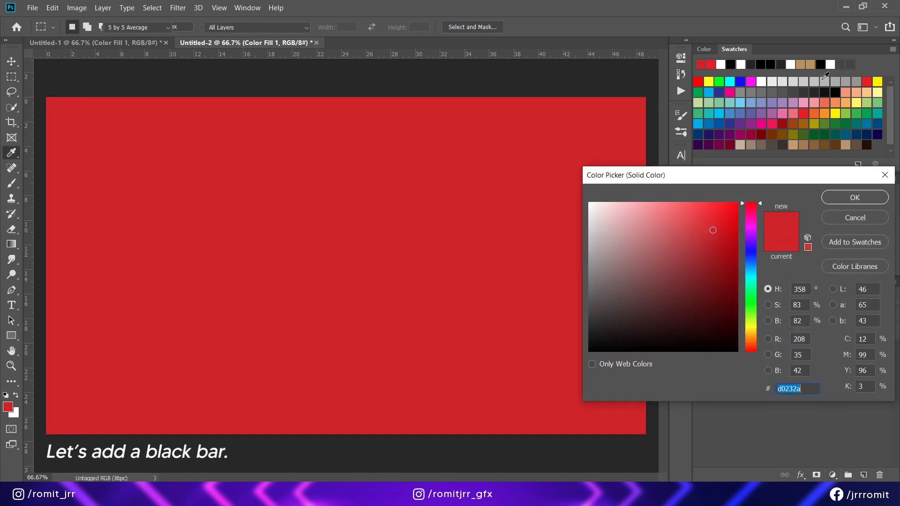
click(826, 91)
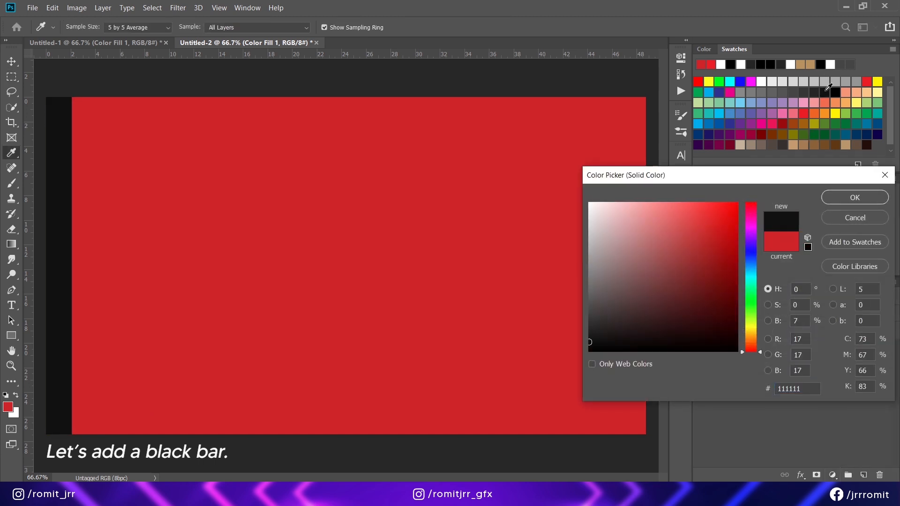
click(855, 197)
- Duplicate the black bar layer and align the copy with the background's right edge
drag(788, 349, 863, 475)
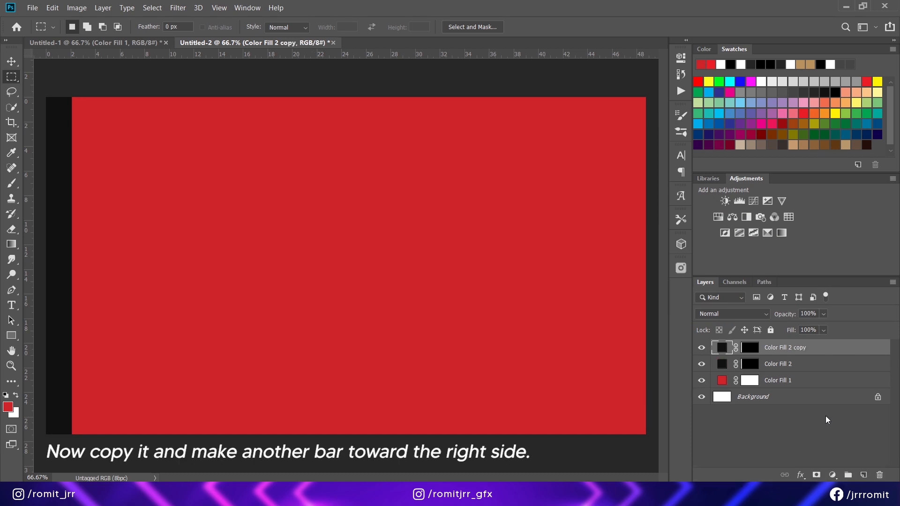
click(7, 63)
ctrl+click(813, 401)
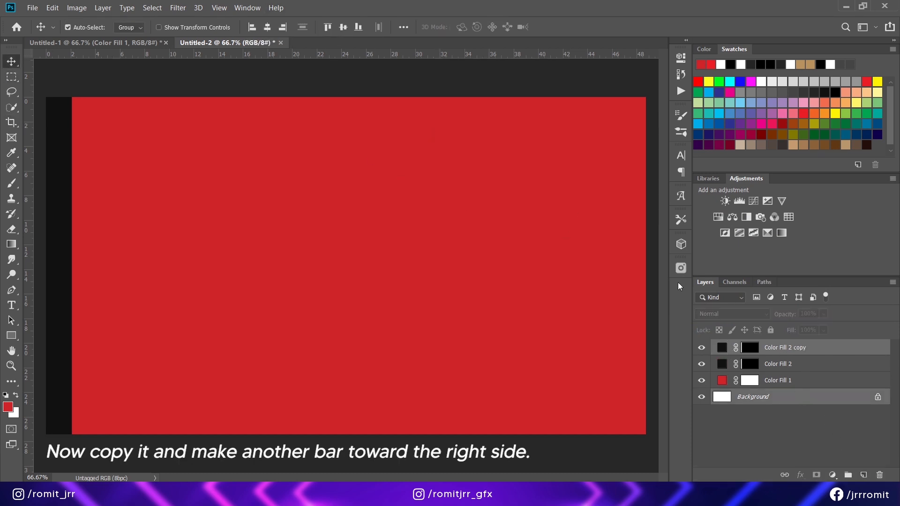
click(286, 27)
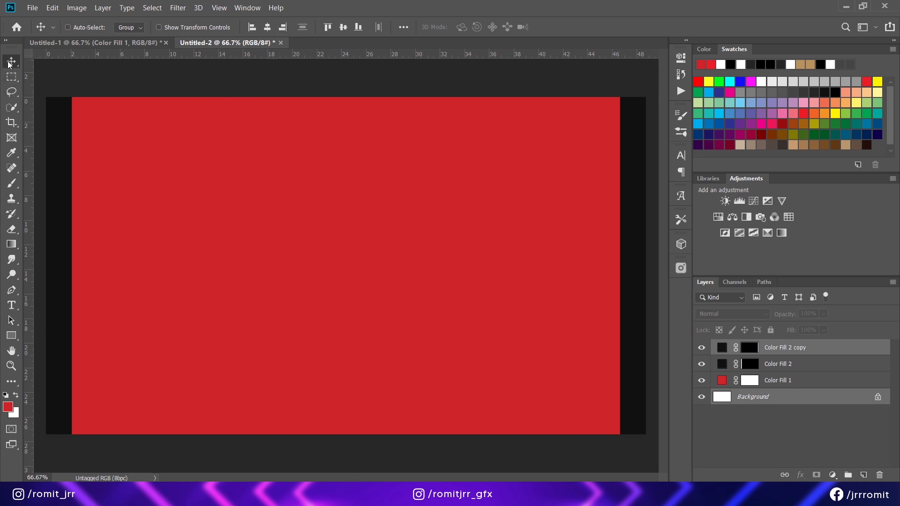
click(781, 446)
- Copy the Texture layer from Untitled-1 into Untitled-2, covering the red background
click(75, 42)
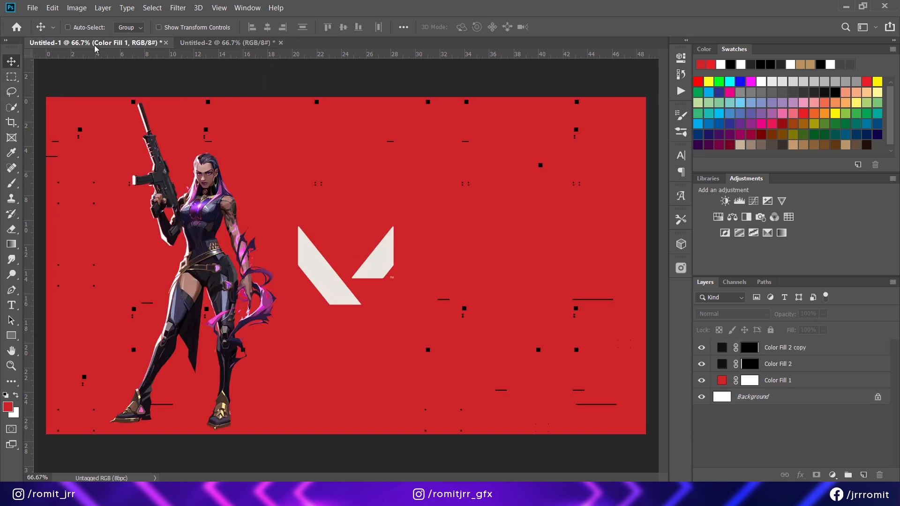
click(756, 352)
click(756, 381)
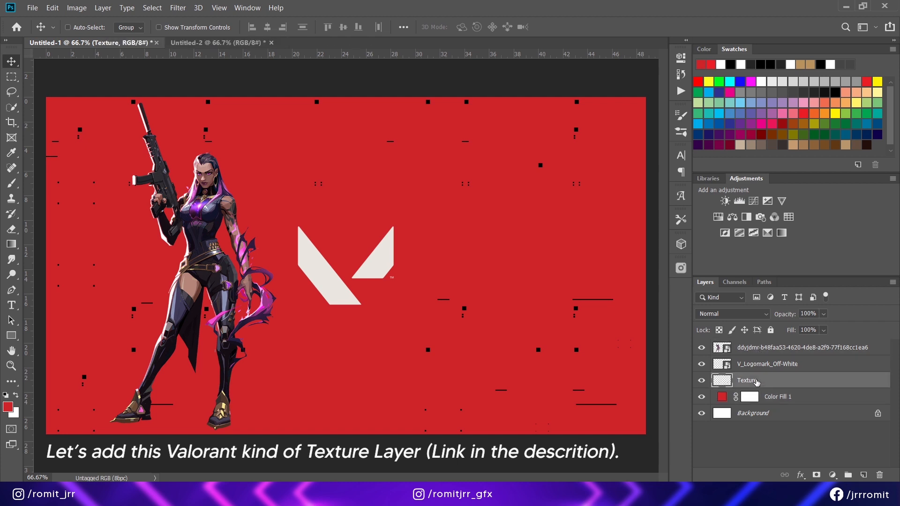
drag(715, 381, 254, 223)
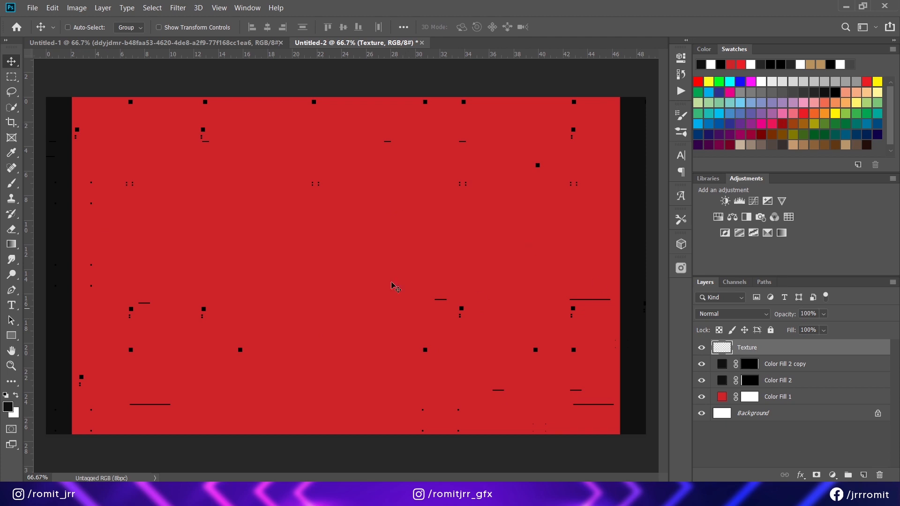
- Select a box about 15 by 17 cm near the canvas centre and fill it with light pink solid color #dcc2c2
click(11, 76)
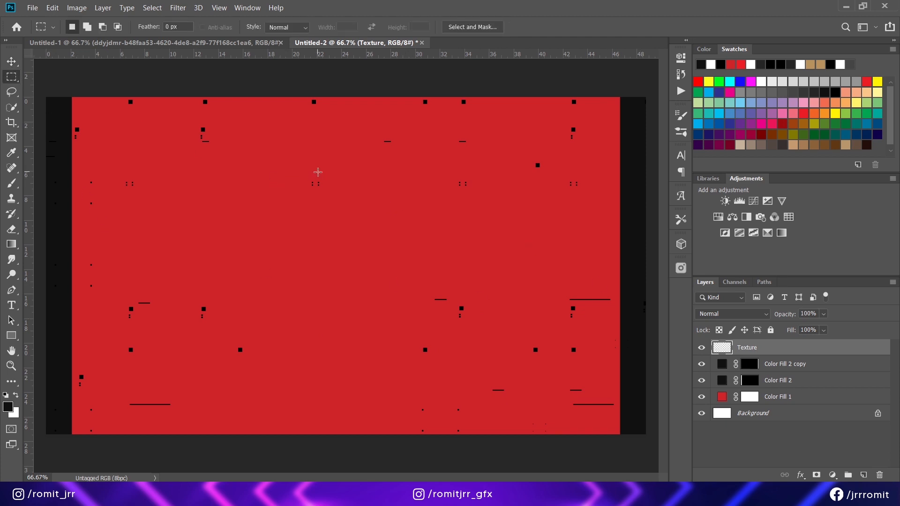
drag(317, 169, 503, 376)
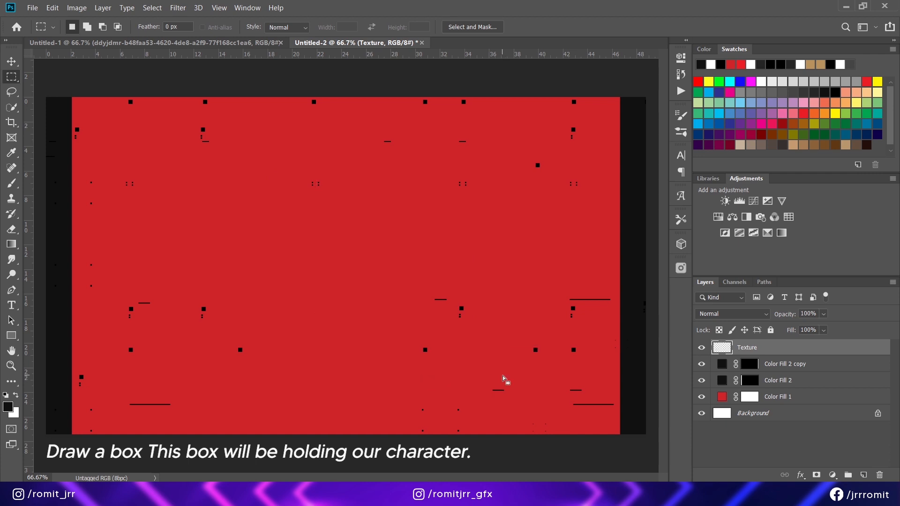
click(828, 474)
click(769, 265)
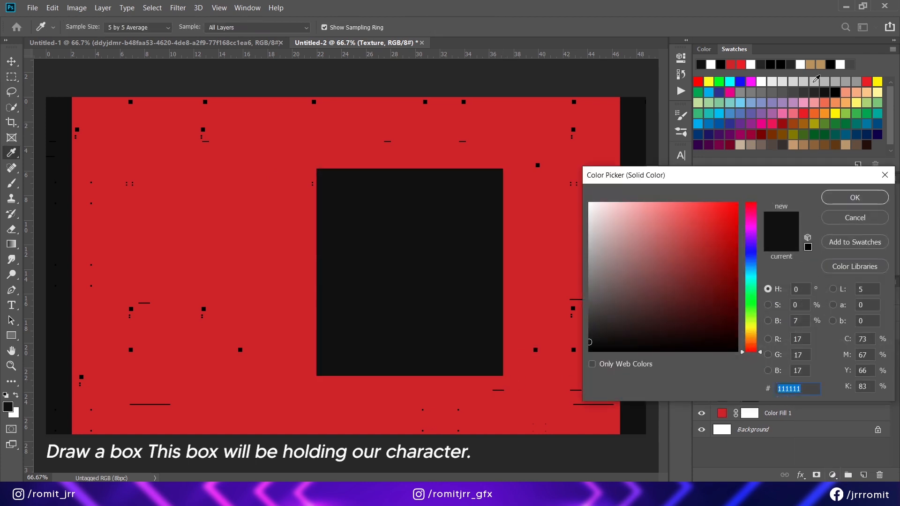
click(815, 82)
drag(599, 223, 607, 224)
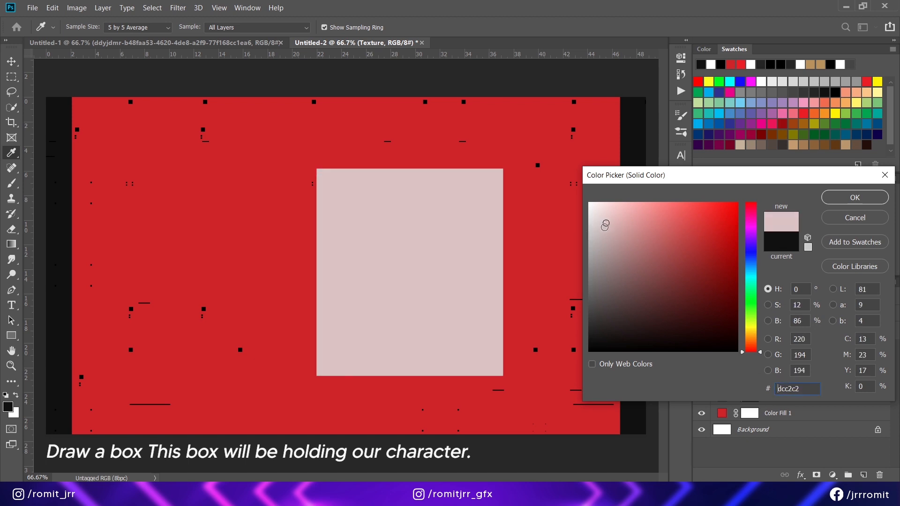
click(854, 206)
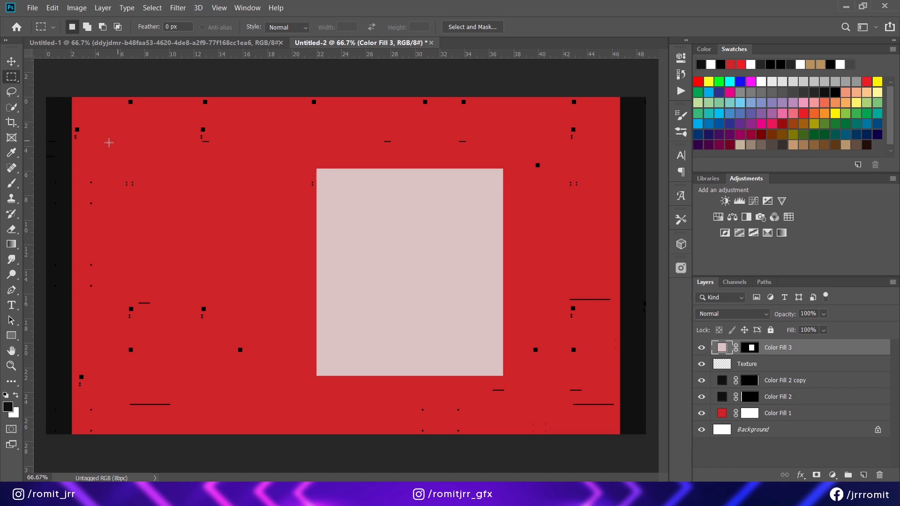
- Copy the character layer from Untitled-1 into Untitled-2, placing it over the light pink box
click(11, 61)
click(137, 42)
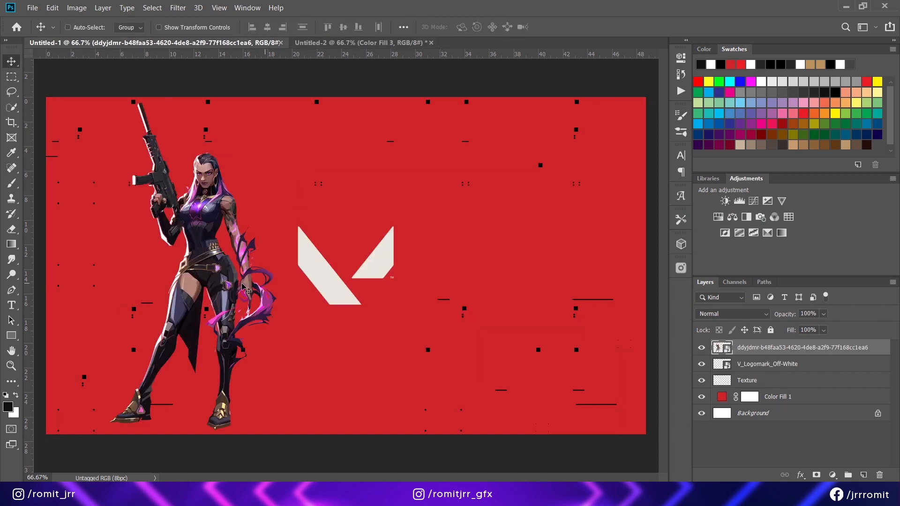
click(366, 42)
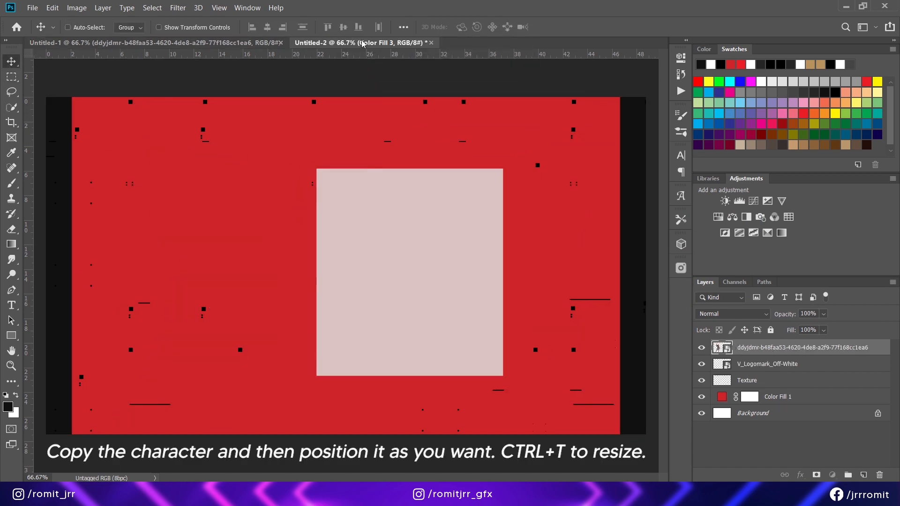
click(135, 44)
drag(724, 348, 376, 241)
- Scale the character to about 248.5% and position her so the head and torso lie over the box
key(ctrl+t)
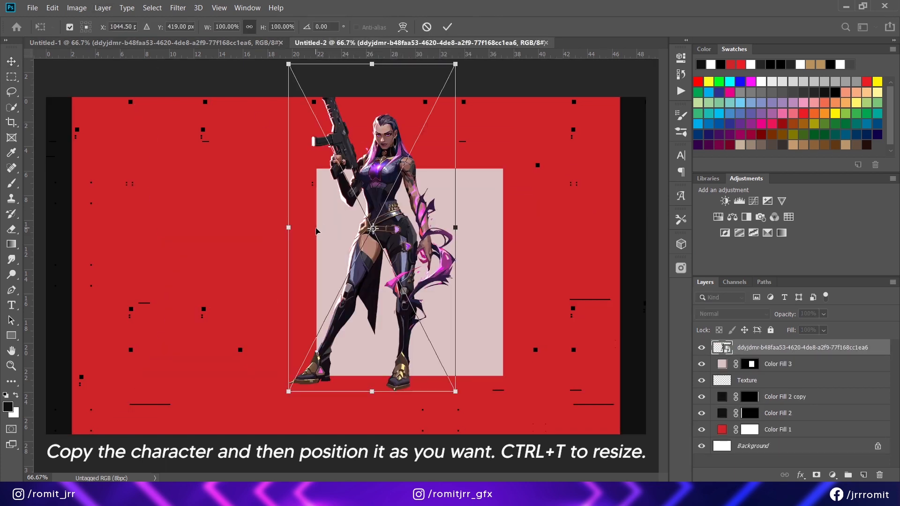
drag(454, 393, 522, 504)
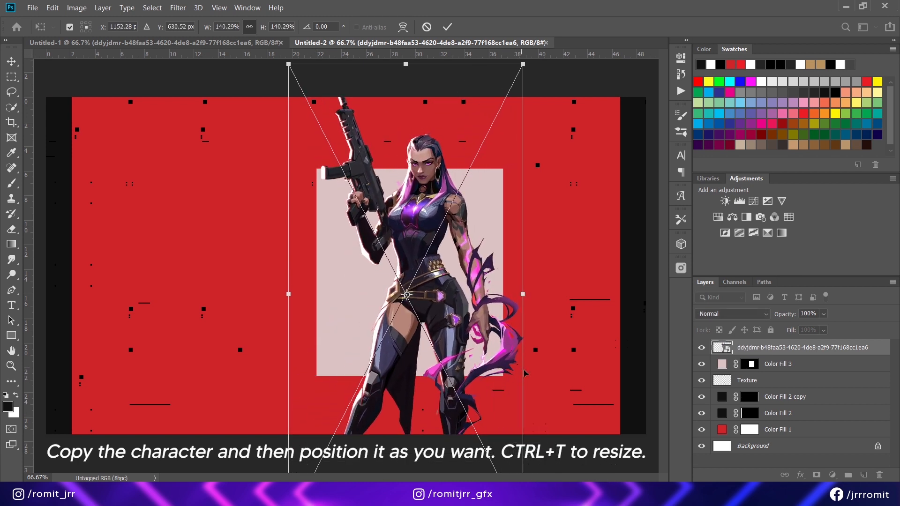
drag(524, 377, 650, 378)
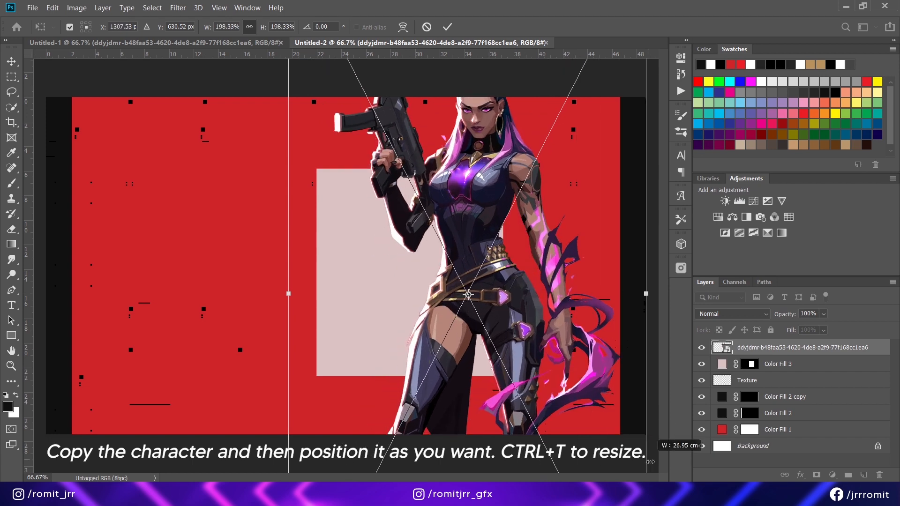
drag(528, 294, 448, 360)
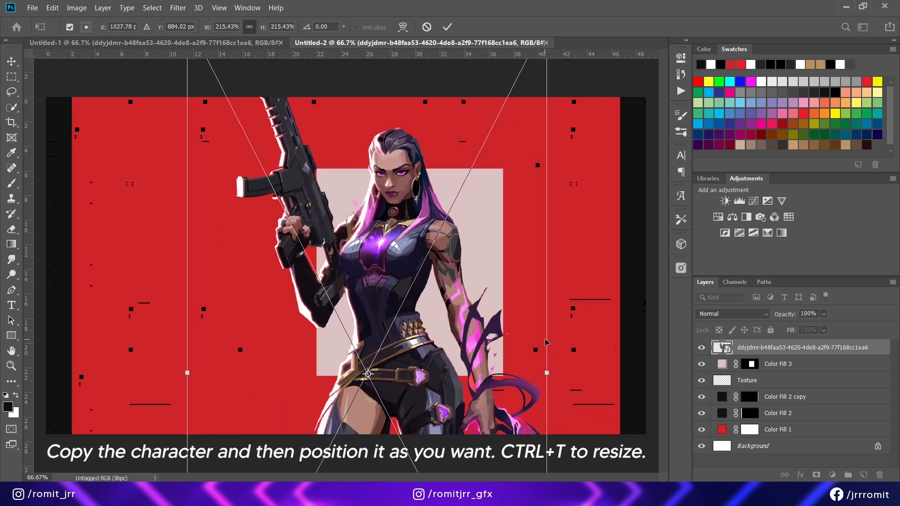
drag(549, 344, 604, 343)
drag(540, 256, 525, 301)
key(Return)
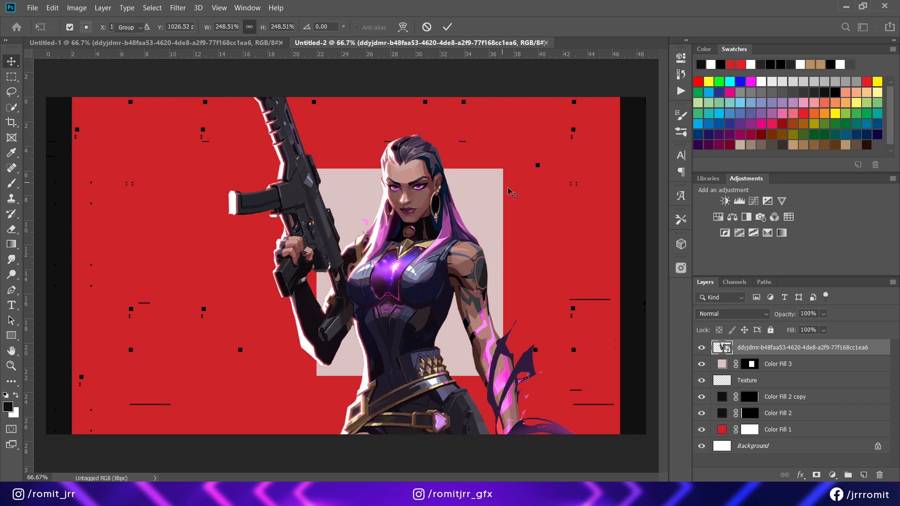
- Centre the light pink box vertically on the background and shift the character slightly upward
click(769, 364)
ctrl+click(764, 443)
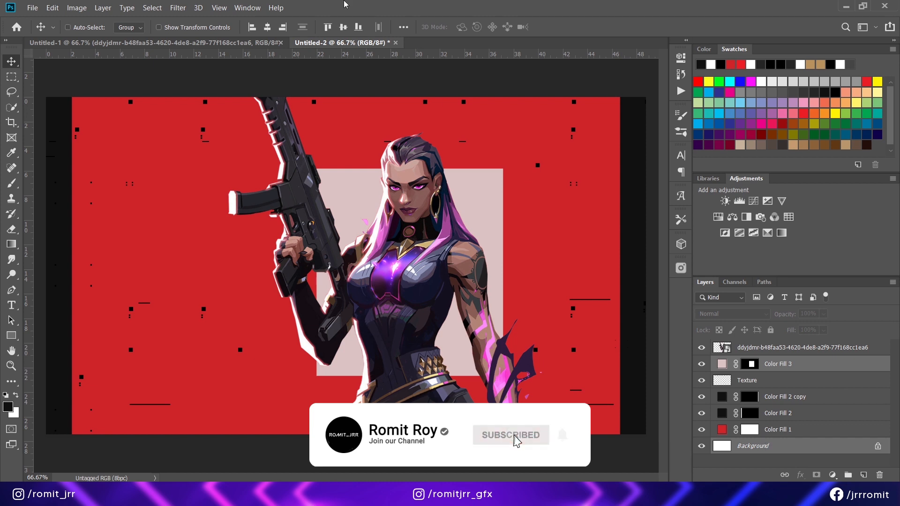
click(348, 28)
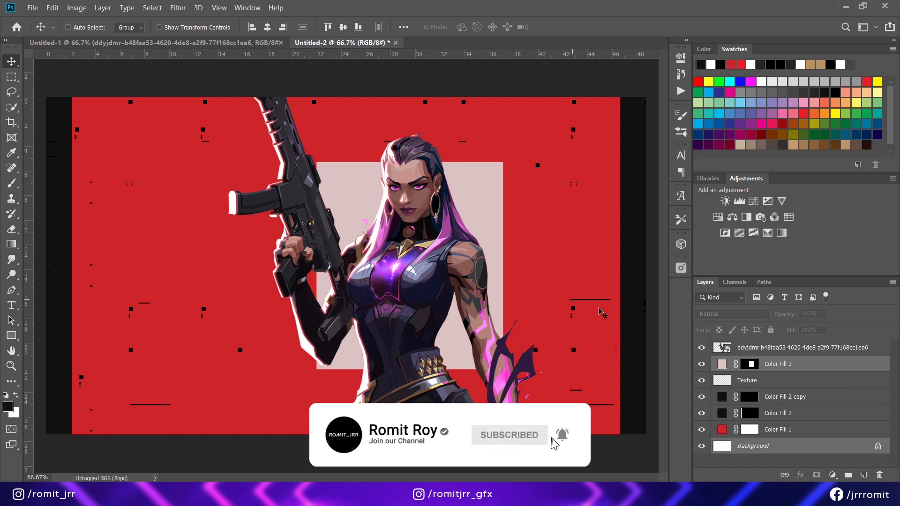
click(723, 347)
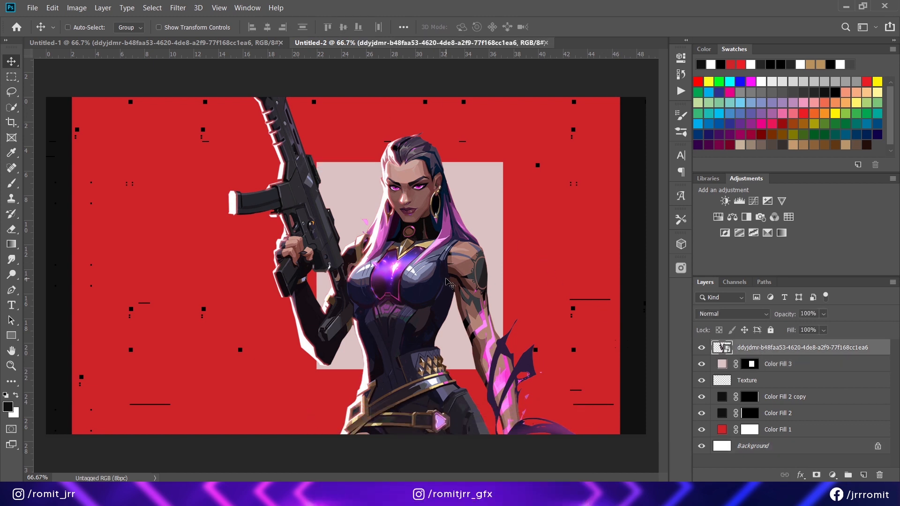
drag(446, 278, 449, 277)
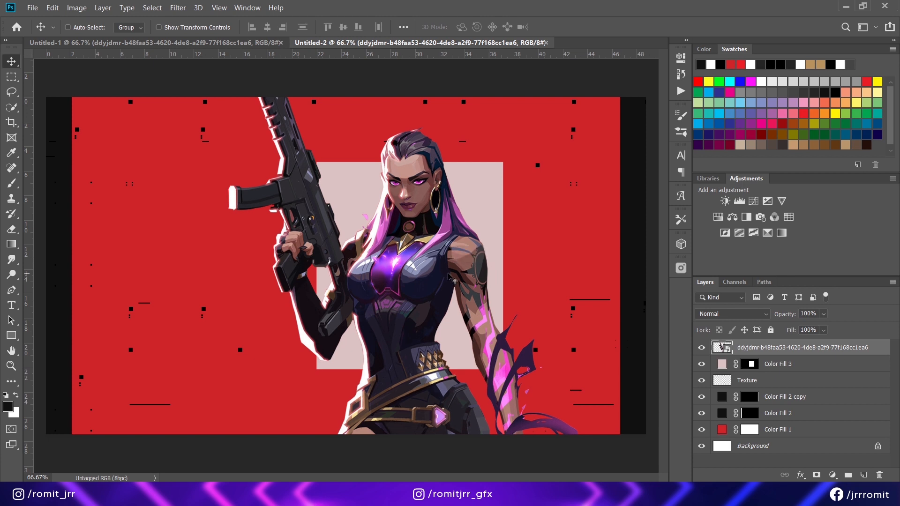
- Mask the character layer to the box's outline and paint white on the mask to restore the head, rifle and arms outside it
ctrl+click(750, 365)
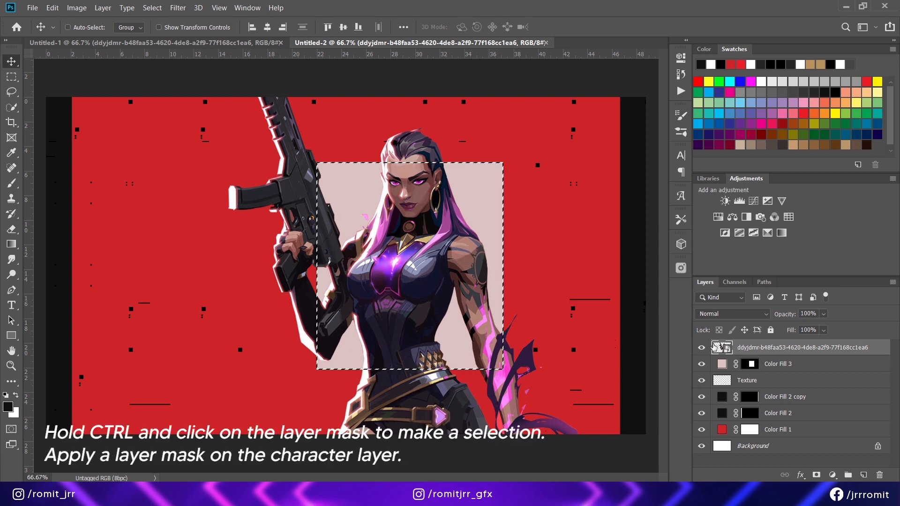
click(816, 475)
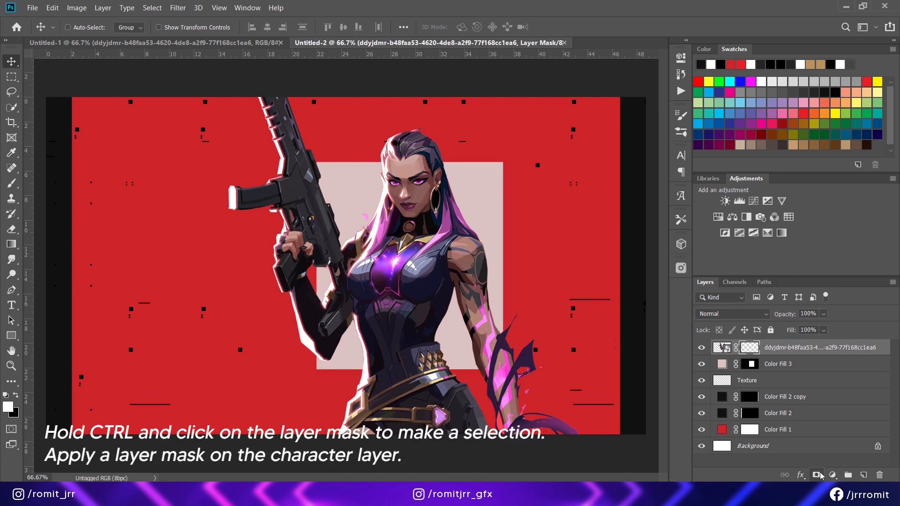
key(b)
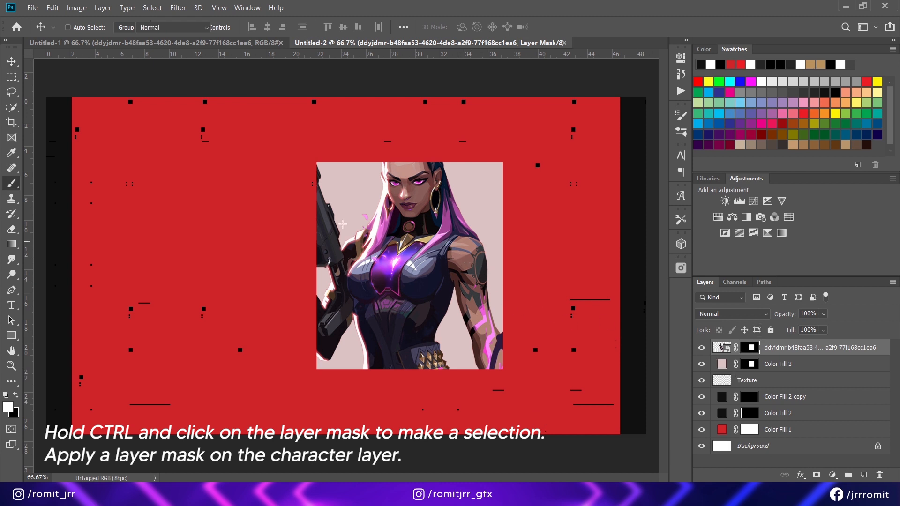
mouse_move(313, 214)
mouse_down()
mouse_move(260, 126)
mouse_move(255, 84)
mouse_move(273, 67)
mouse_move(279, 295)
mouse_move(322, 307)
mouse_move(305, 310)
mouse_move(312, 312)
mouse_move(407, 135)
mouse_move(501, 281)
mouse_move(529, 321)
mouse_up()
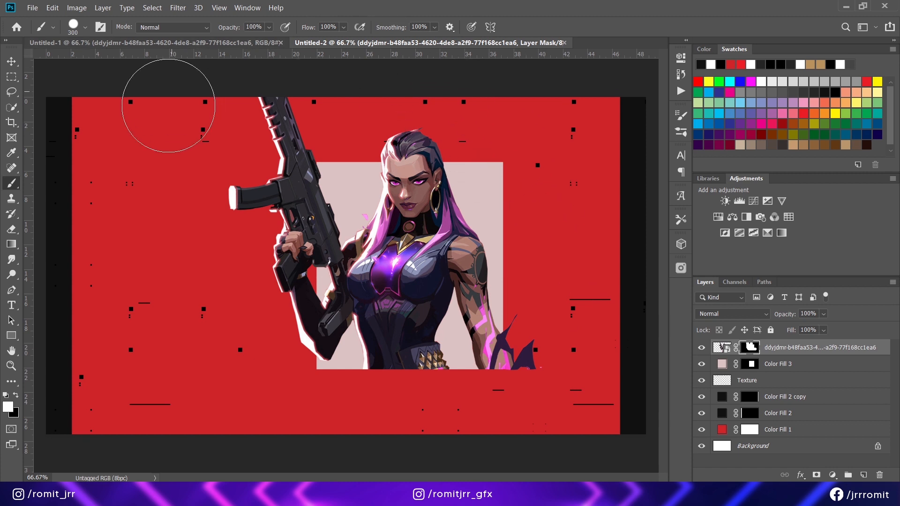
- Add the text YOURNAME in black Impact at 125 pt near the canvas's upper edge
click(12, 304)
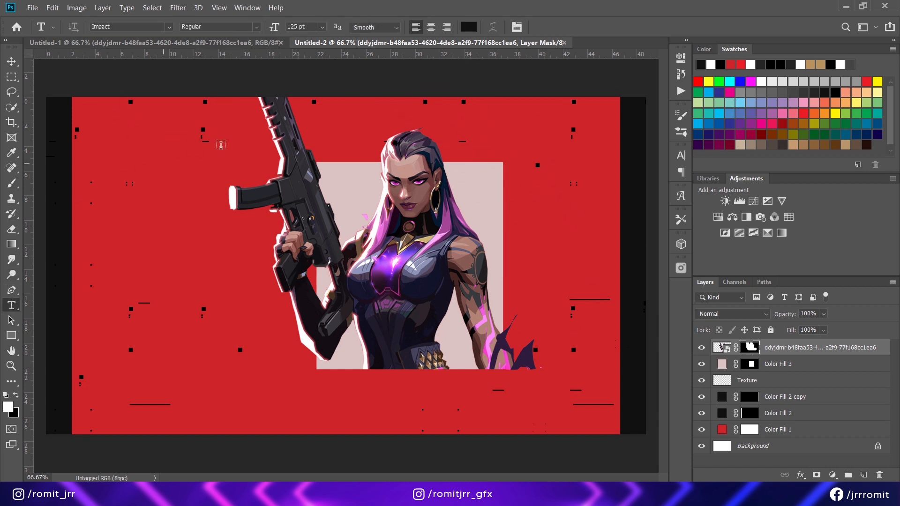
click(257, 150)
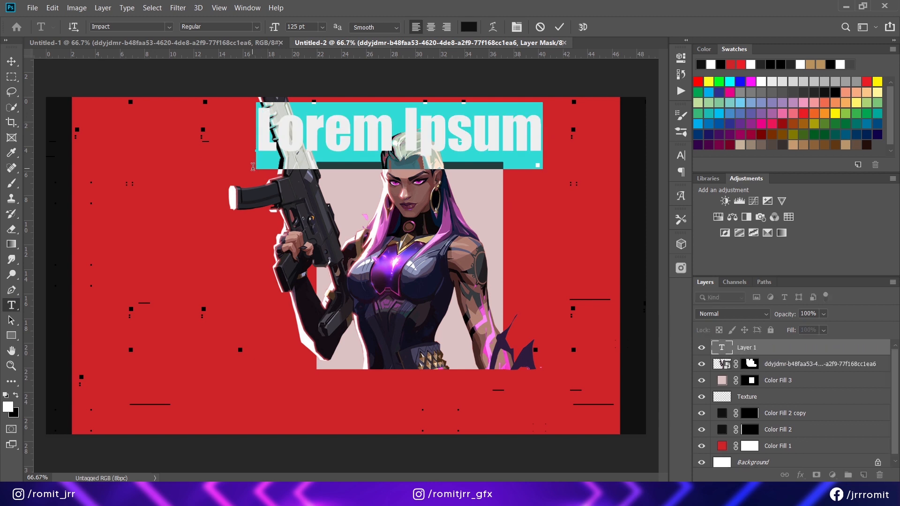
text(Y)
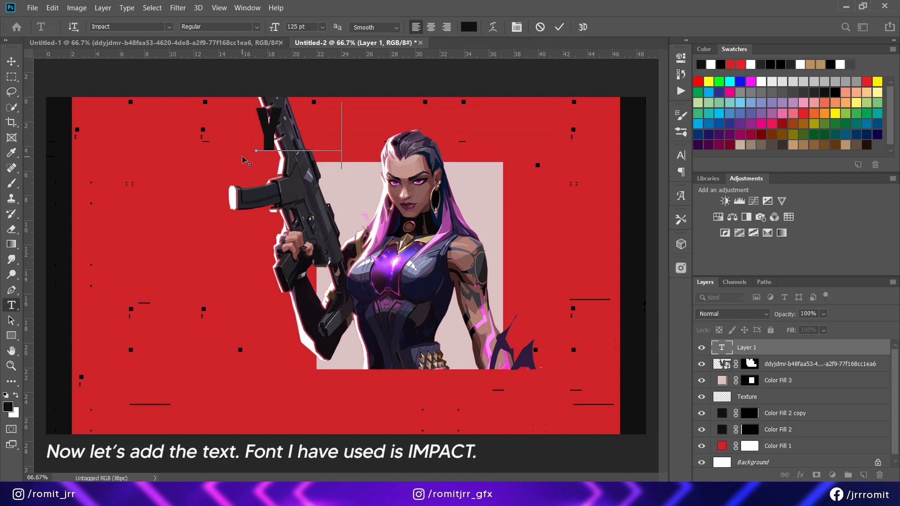
text(OURNAME)
key(ctrl+Return)
- Move the YOURNAME text up and left to the canvas's top edge and place its layer beneath the character
key(v)
drag(360, 128, 328, 118)
drag(758, 354, 758, 375)
drag(319, 113, 316, 116)
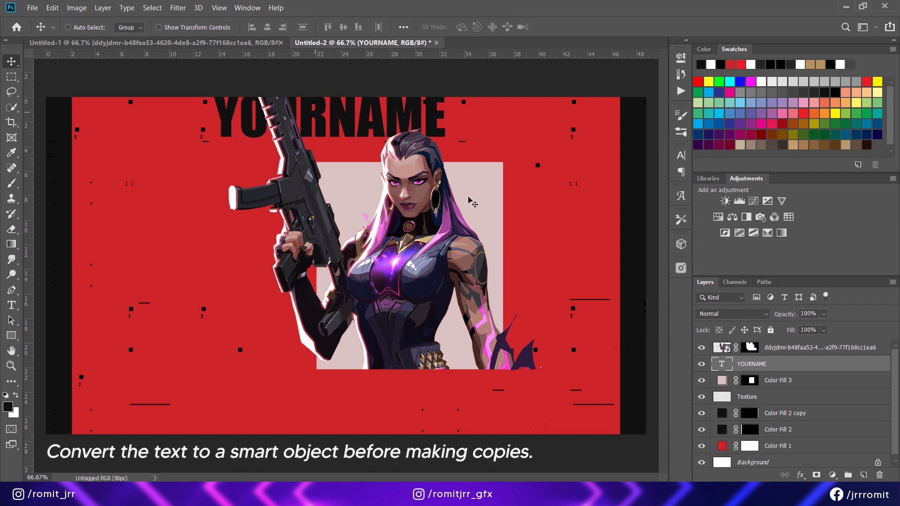
- Convert the YOURNAME text to a smart object and place a duplicate directly below it
right_click(761, 369)
click(644, 148)
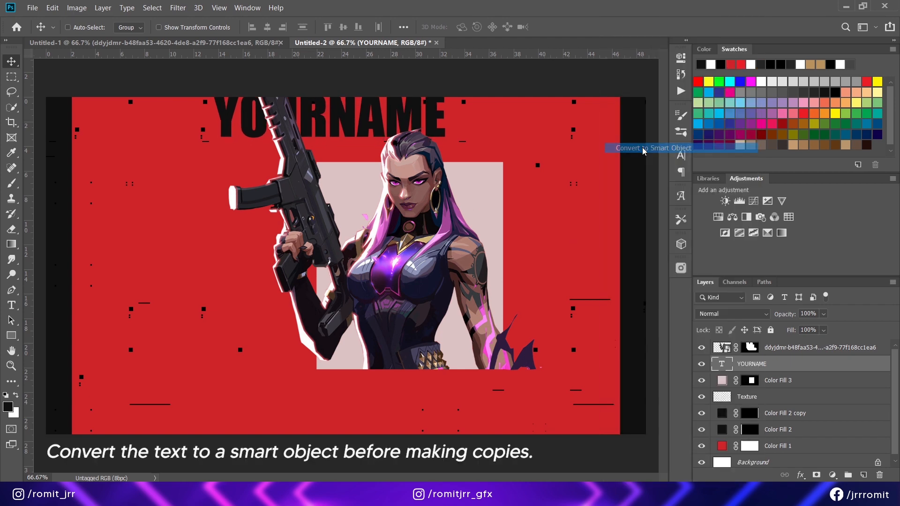
drag(738, 370, 864, 476)
drag(370, 140, 370, 199)
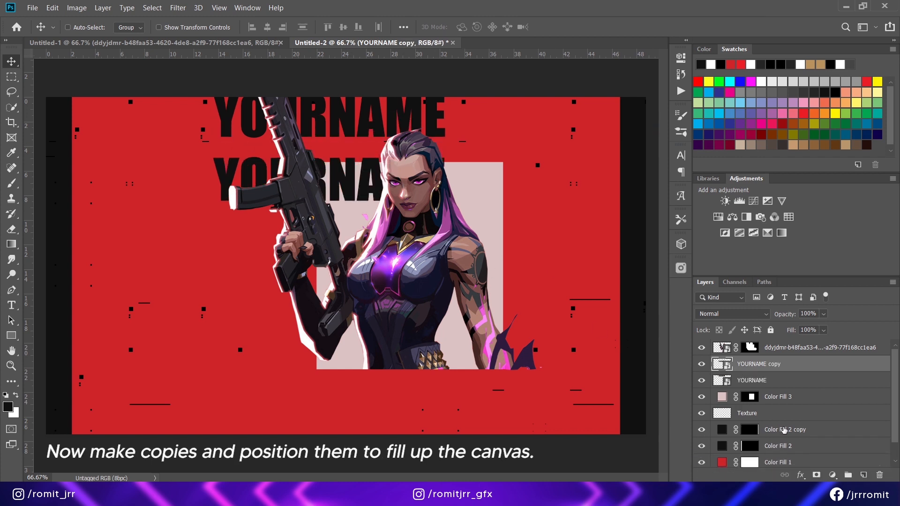
- Duplicate the YOURNAME layers in pairs and stack the copies downward until seven rows fill the canvas height
shift+click(767, 380)
drag(768, 380, 864, 476)
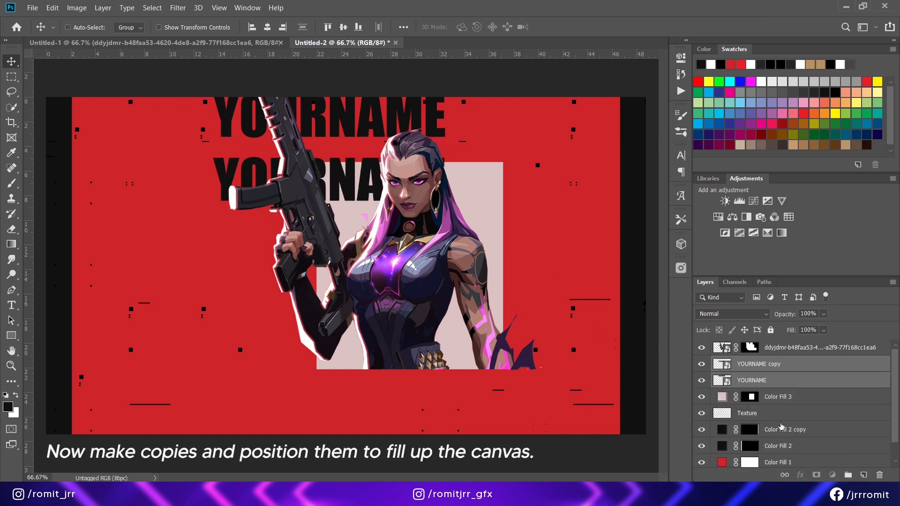
drag(286, 194, 287, 303)
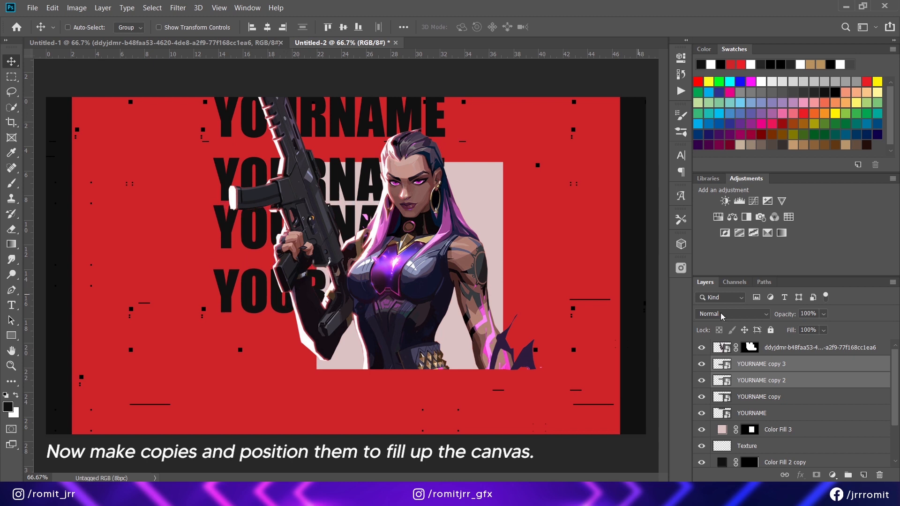
key(ctrl+j)
drag(315, 212, 310, 346)
- Select all seven YOURNAME layers and distribute them evenly in the vertical direction
click(784, 371)
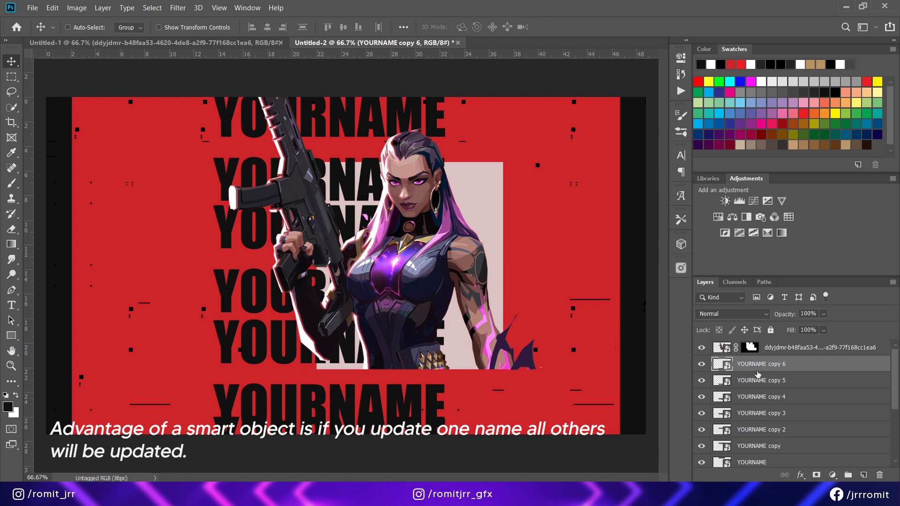
shift+click(753, 462)
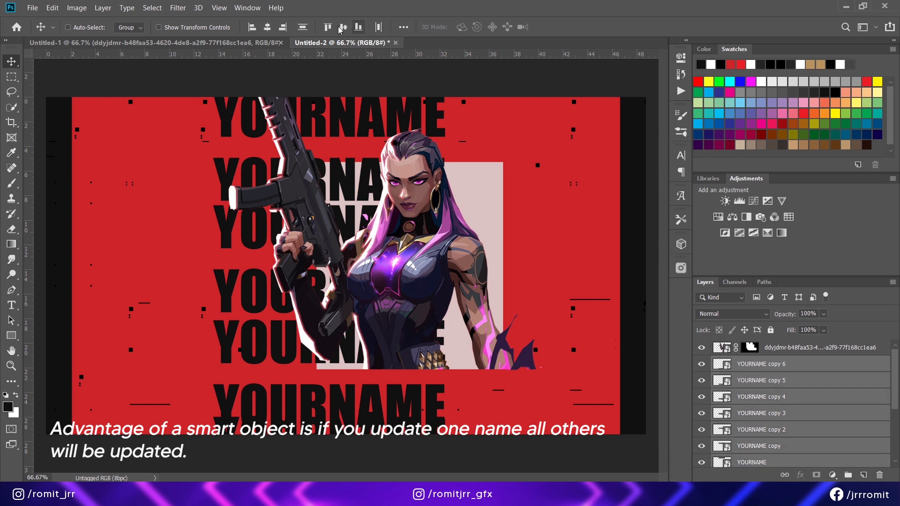
click(303, 27)
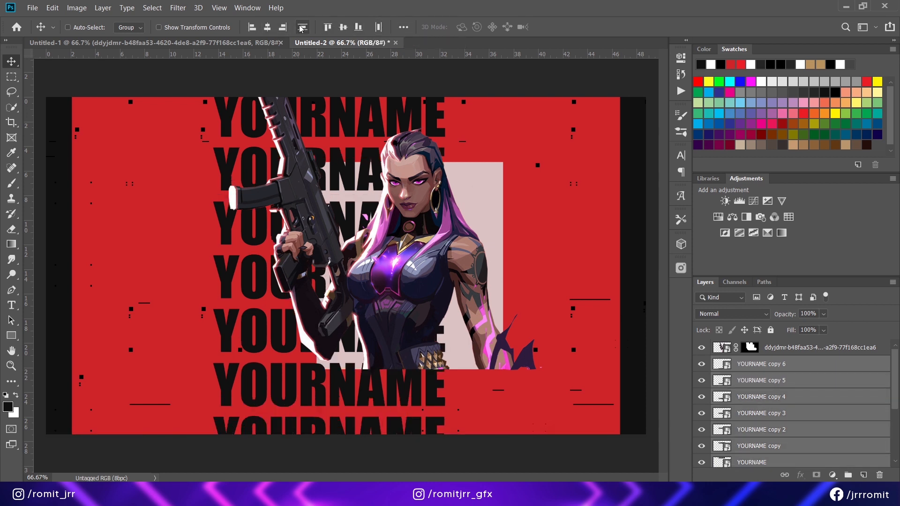
- Shift the lowest YOURNAME row slightly upward and the topmost row slightly up and left
click(758, 369)
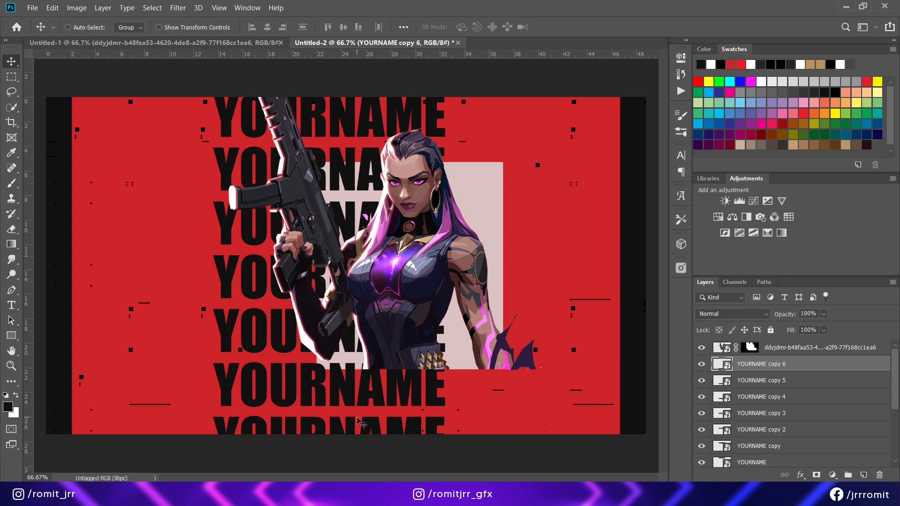
key(shift+Up)
drag(359, 413, 361, 415)
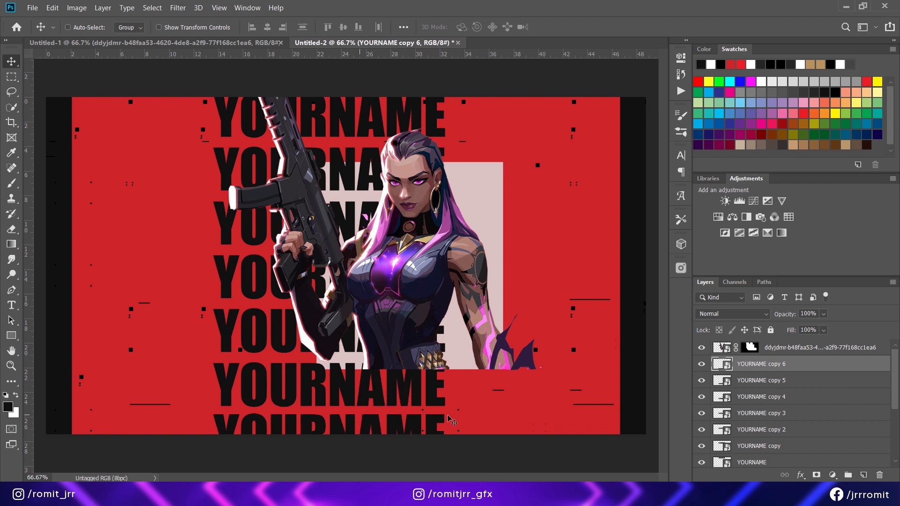
scroll(773, 437, down, 1)
click(764, 414)
drag(353, 130, 340, 120)
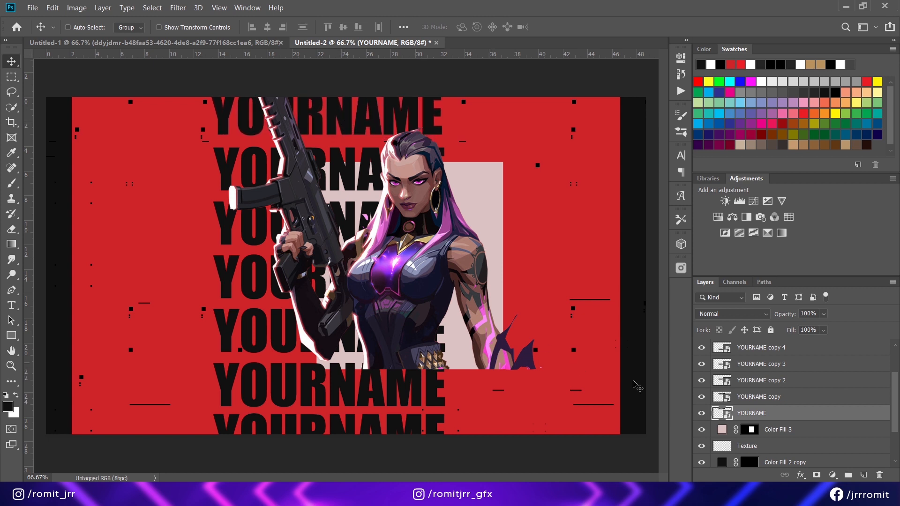
- Raise the lowest YOURNAME row a little further and redistribute all seven rows evenly down the canvas
scroll(753, 351, up, 2)
click(755, 365)
drag(277, 422, 277, 416)
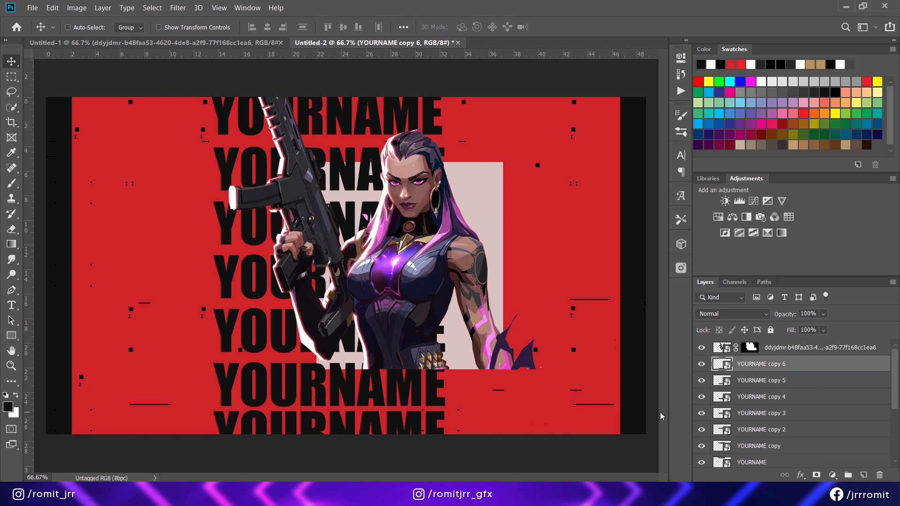
scroll(798, 436, down, 2)
shift+click(797, 430)
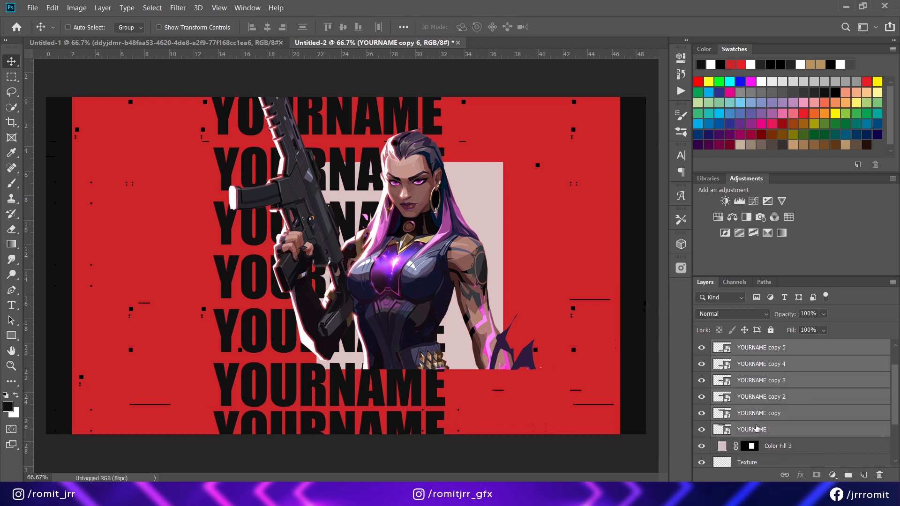
click(300, 27)
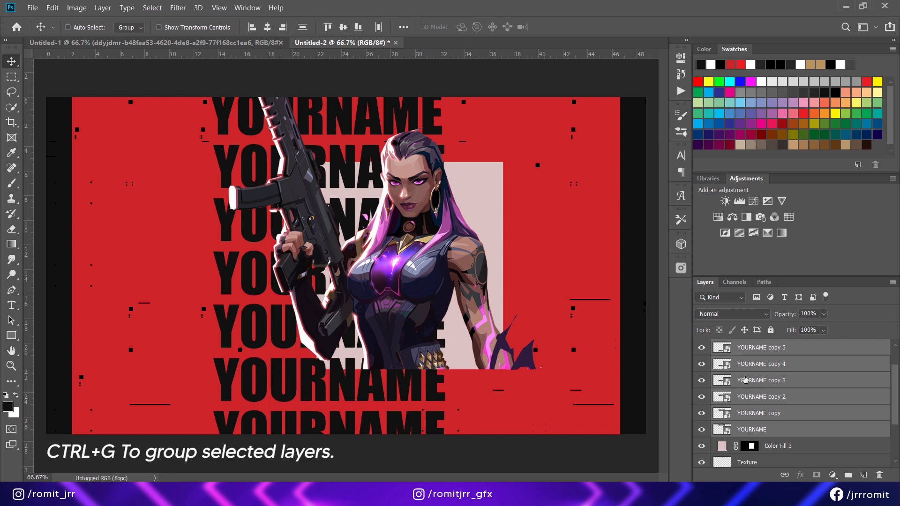
- Group the seven YOURNAME layers and name the group Text
key(ctrl+g)
double_click(741, 361)
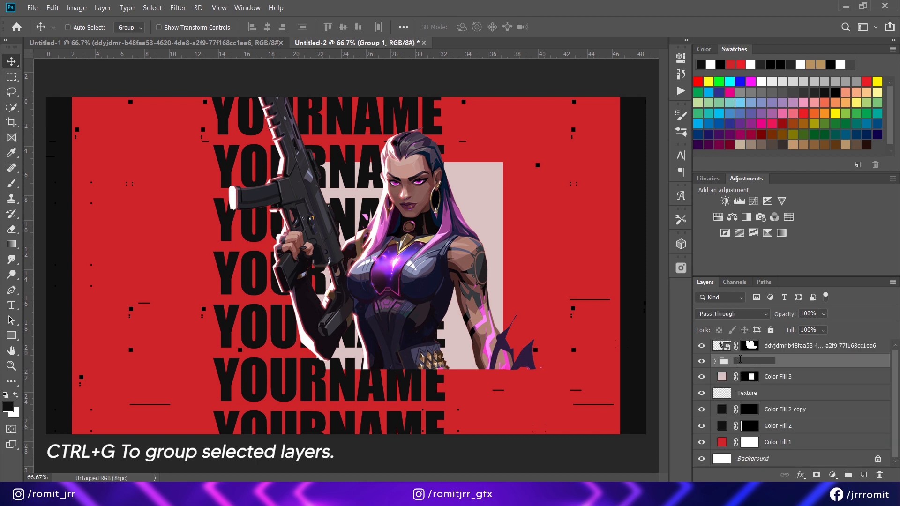
text(Text)
key(Return)
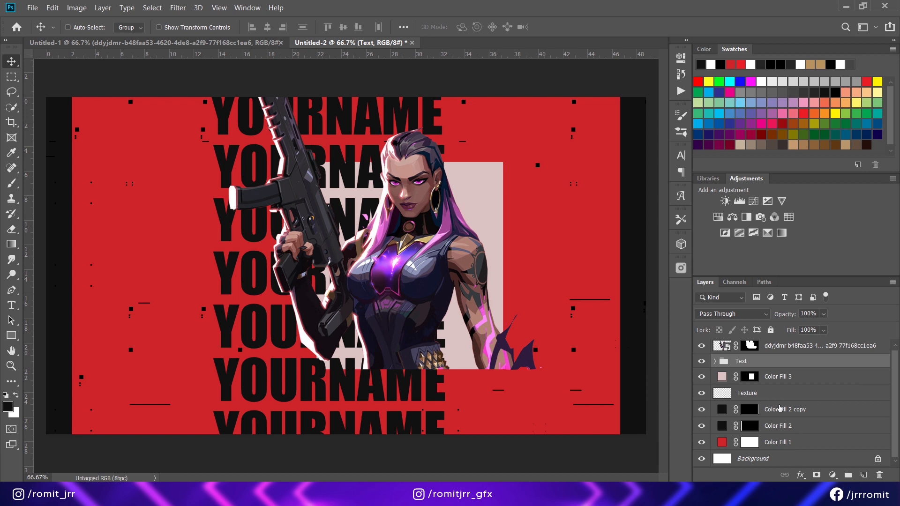
- Centre the Text group horizontally on the Background layer
click(760, 459)
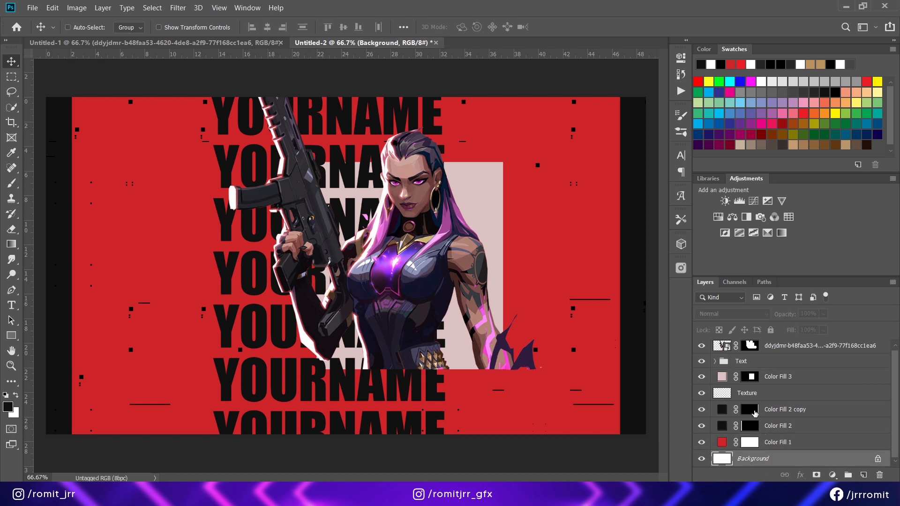
ctrl+click(762, 347)
drag(760, 360, 745, 349)
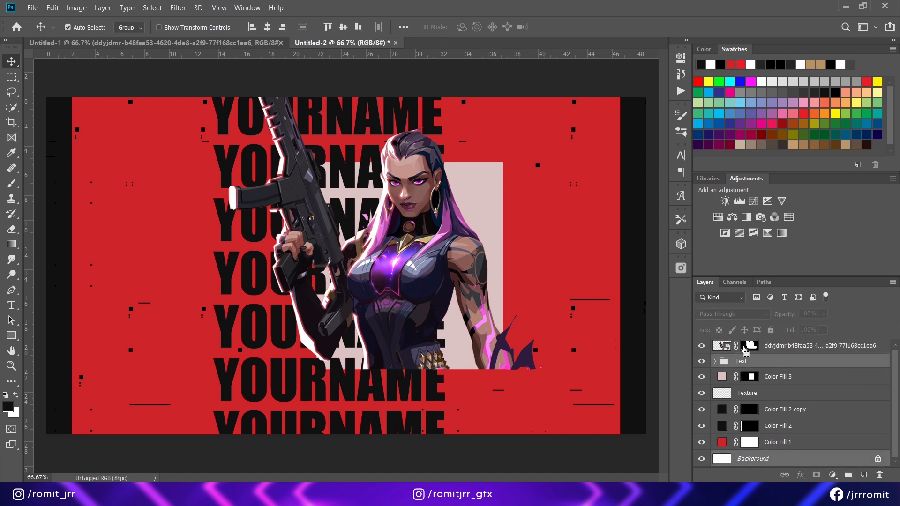
click(268, 27)
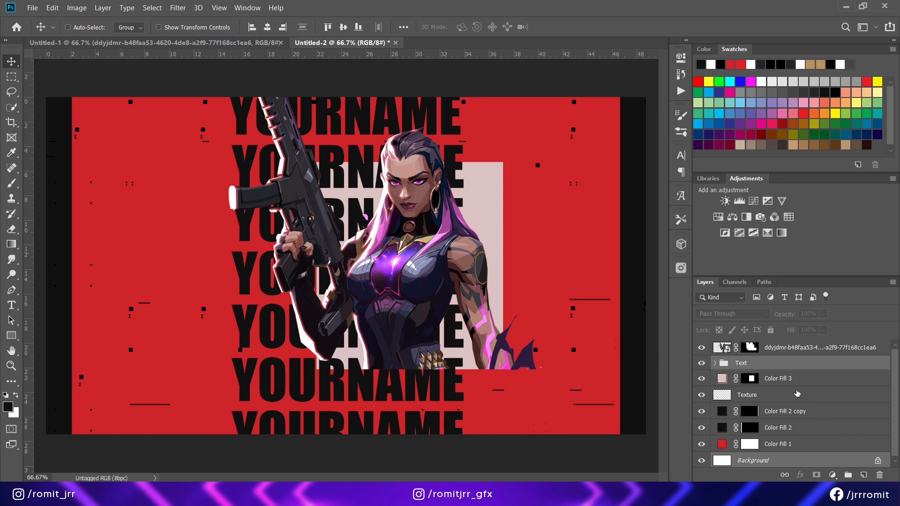
- Move the character and the light pink box together about 2.72 cm to the right
click(778, 378)
ctrl+click(778, 347)
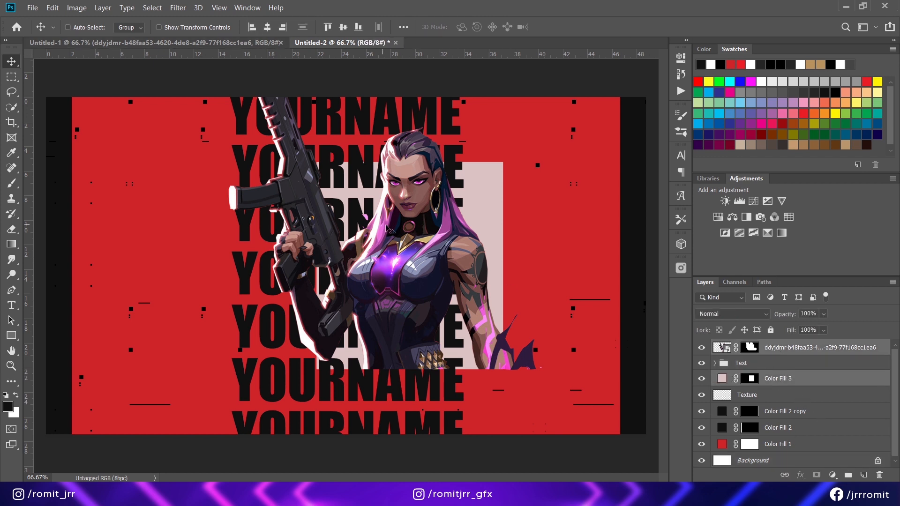
drag(388, 338, 421, 228)
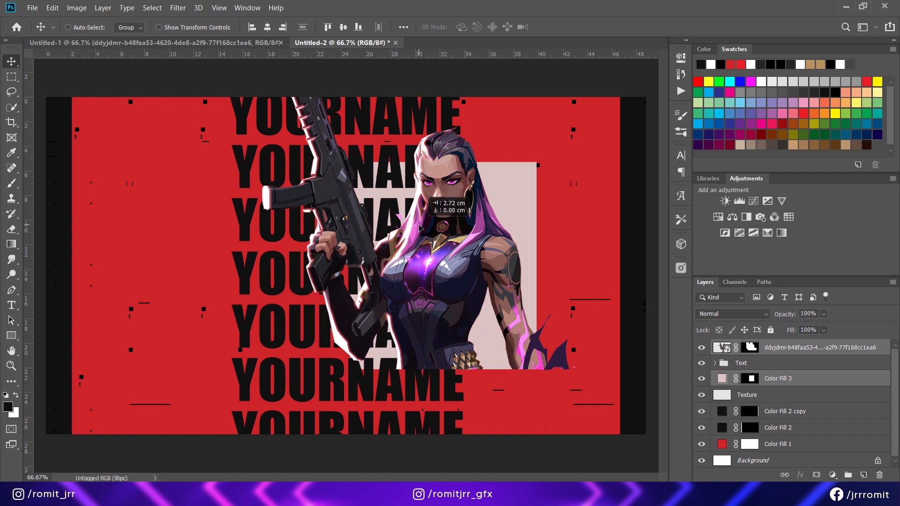
drag(420, 229, 421, 230)
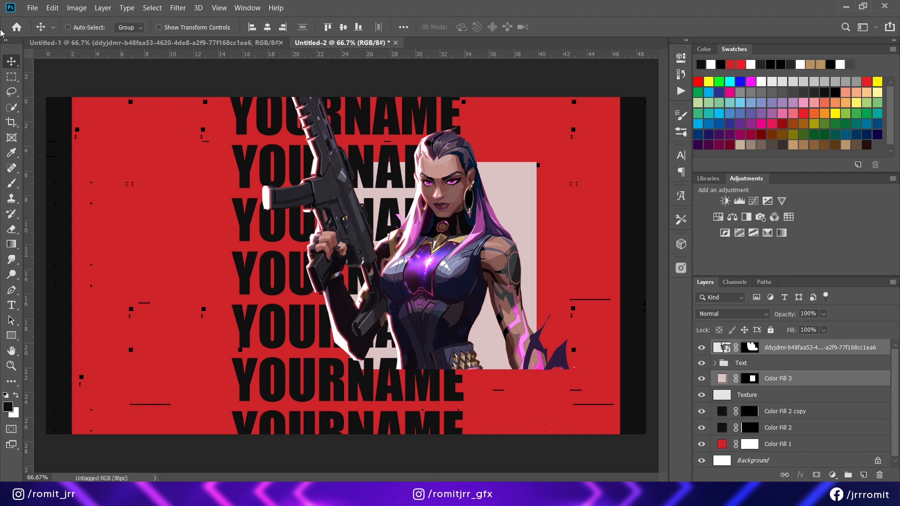
- Shift the character, Text group and light pink box together slightly to the right
click(11, 305)
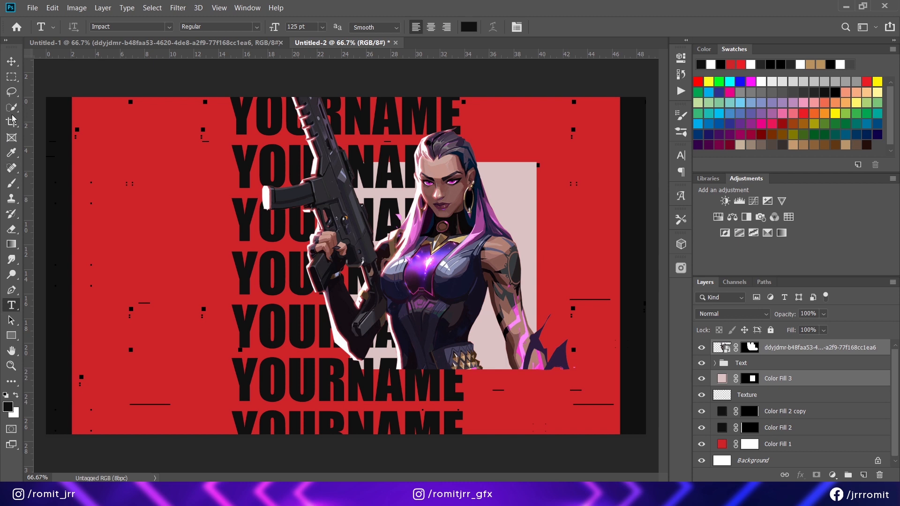
click(11, 77)
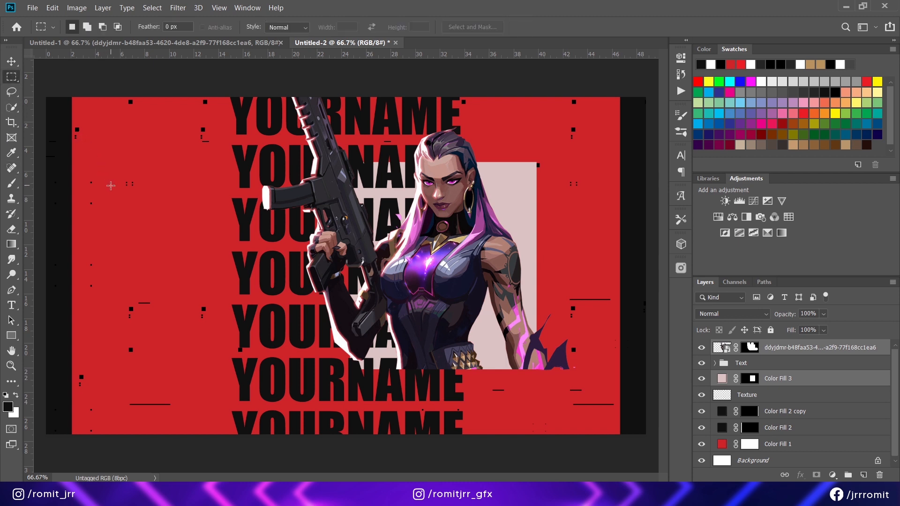
shift+click(753, 365)
drag(418, 268, 428, 268)
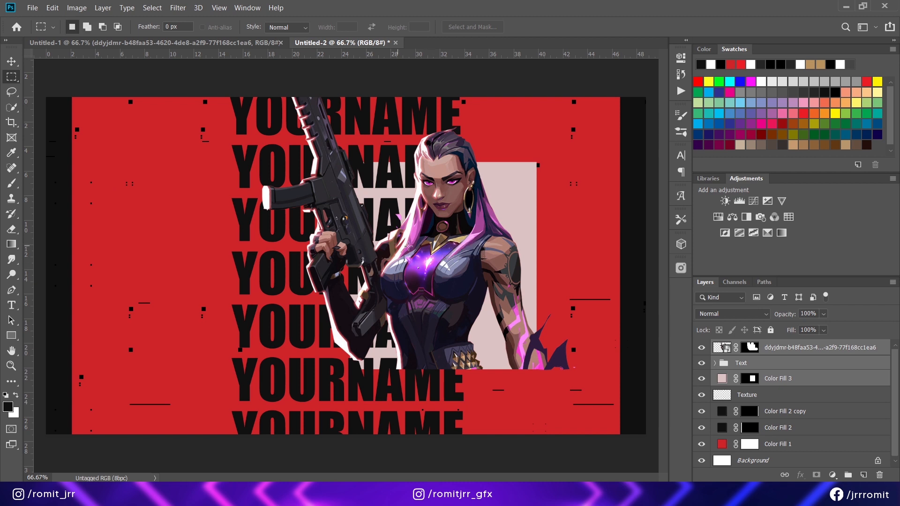
key(v)
drag(324, 248, 334, 248)
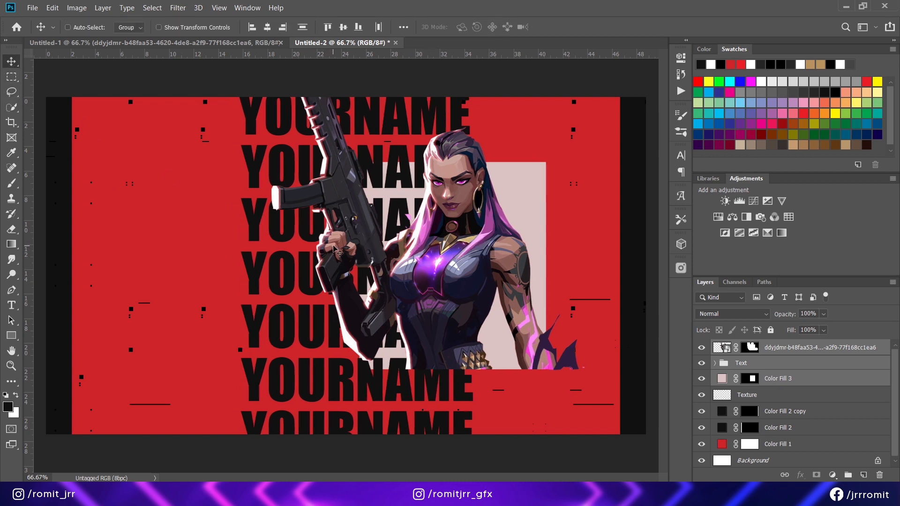
- Create a thin horizontal bar filled with solid colour 111111 left of the text column and nudge it slightly left
click(11, 77)
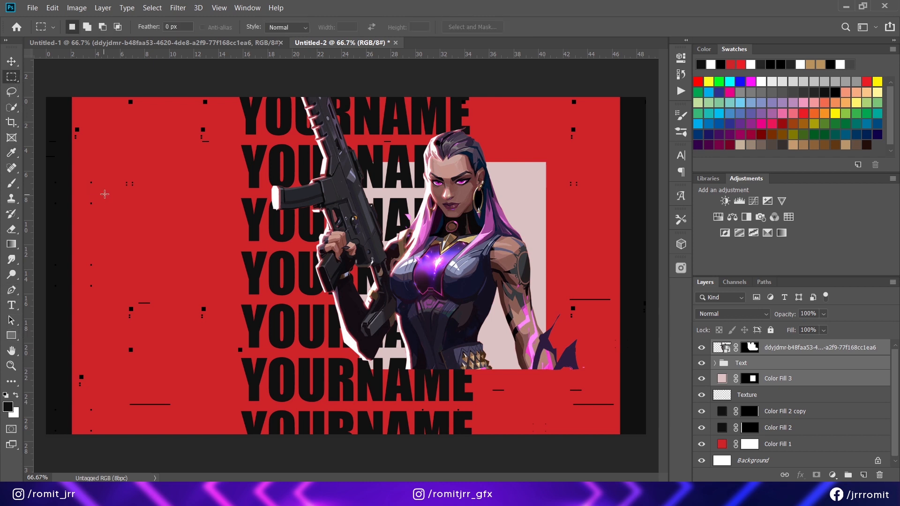
drag(111, 192, 212, 208)
click(833, 475)
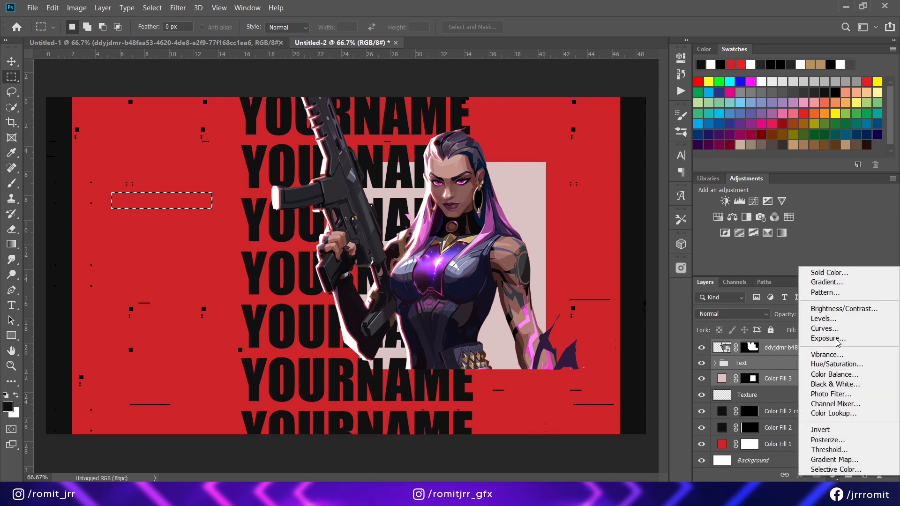
click(827, 272)
click(835, 92)
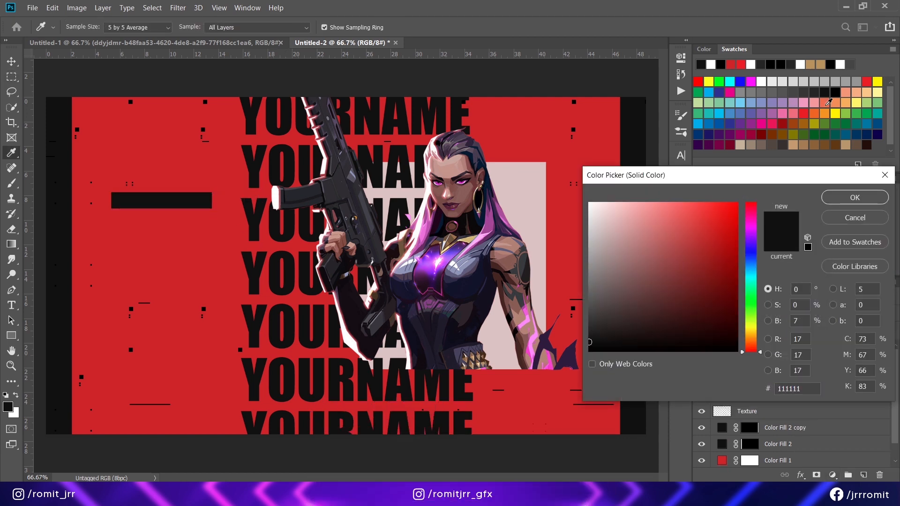
click(855, 197)
key(v)
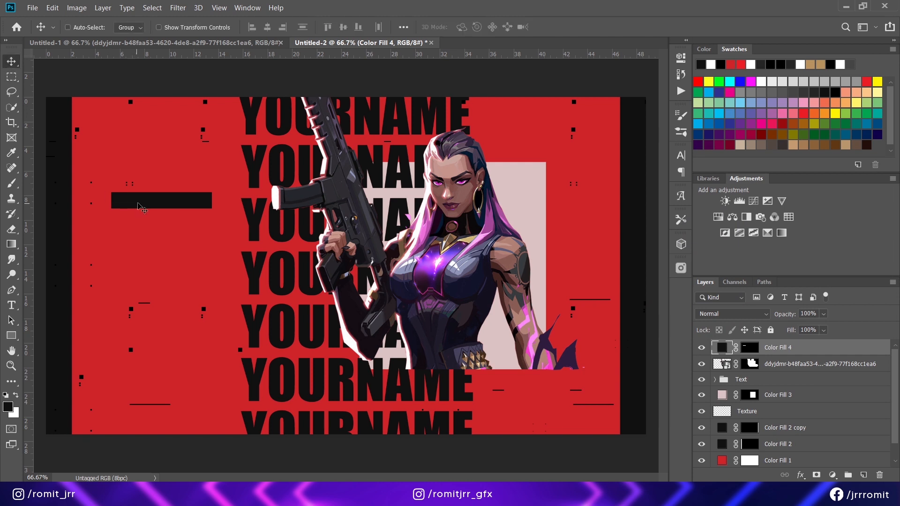
drag(137, 205, 128, 204)
- Copy the V_Logomark_Off-White logo from Untitled-1 into Untitled-2 and scale it down to about 6.48% over the thin black bar
click(164, 42)
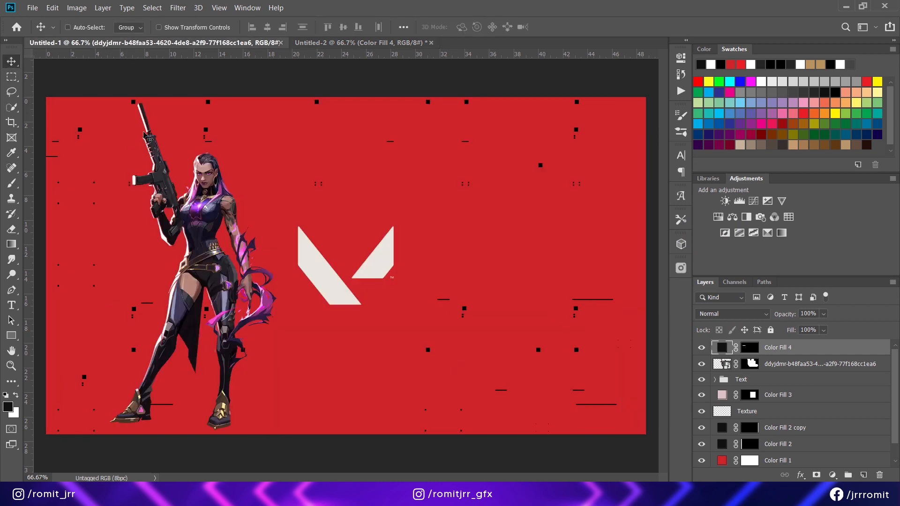
click(757, 372)
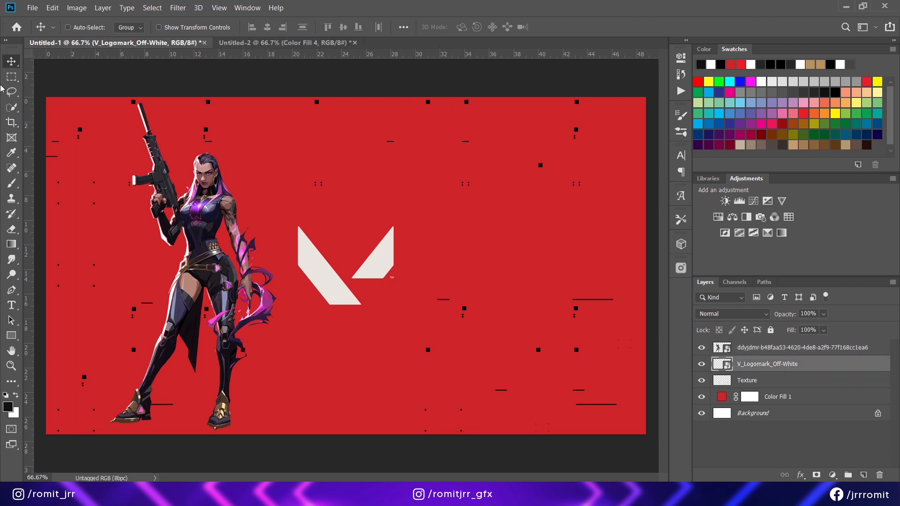
drag(726, 367, 178, 240)
key(ctrl+t)
drag(274, 268, 188, 217)
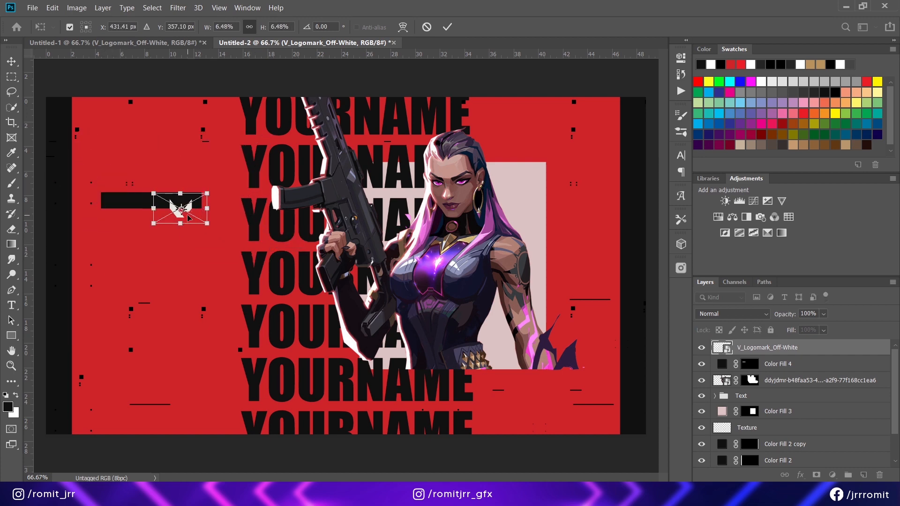
- Scale the logo to about 4.17% and place it inside the right end of the thin black bar
key(ctrl+plus)
key(ctrl+plus)
drag(77, 207, 661, 407)
drag(514, 341, 470, 315)
drag(444, 284, 492, 272)
drag(519, 302, 498, 275)
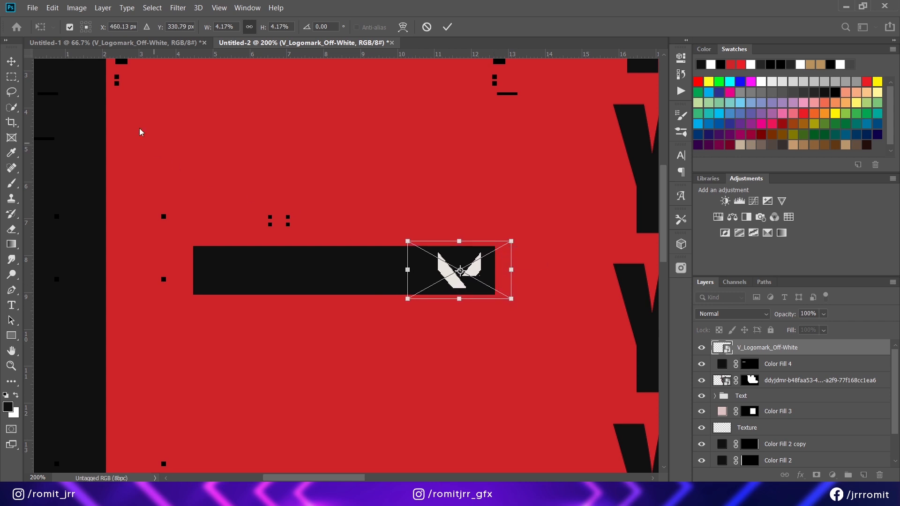
key(Return)
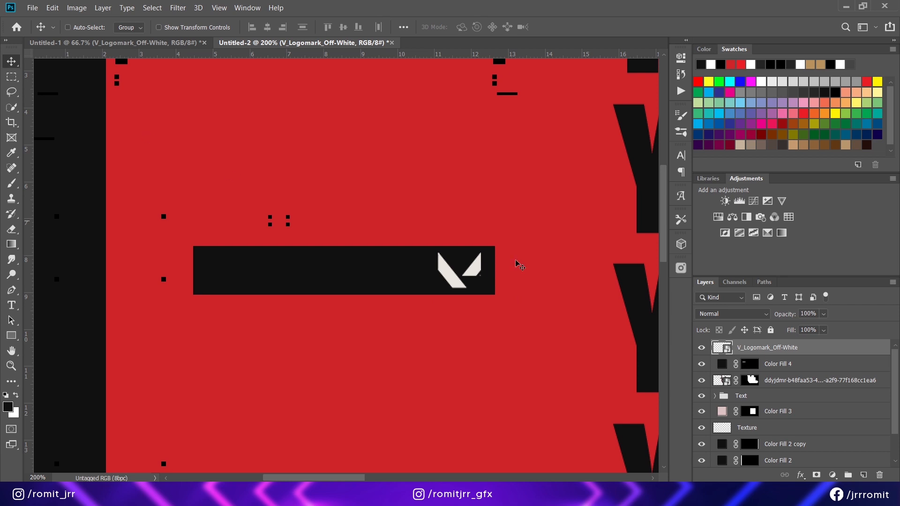
- Apply a Color Overlay layer style with colour d0232a to the logo on the bar
right_click(743, 350)
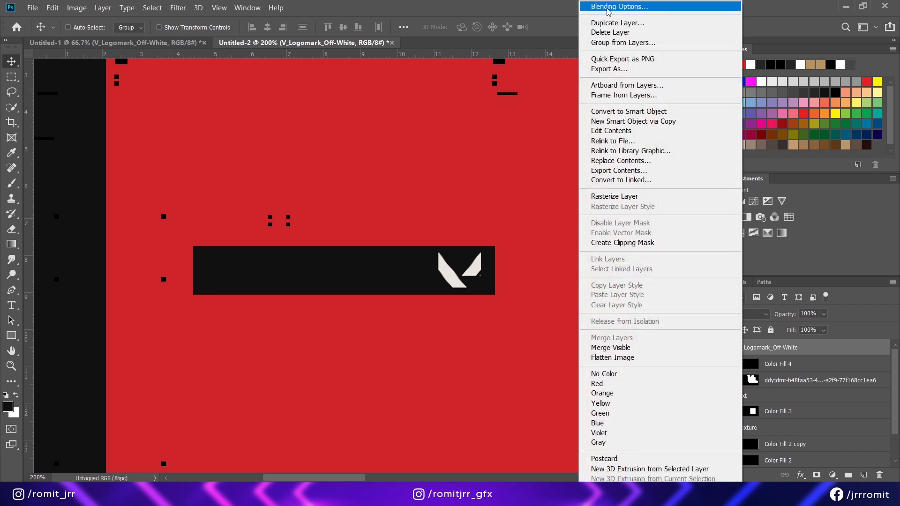
click(610, 8)
key(h)
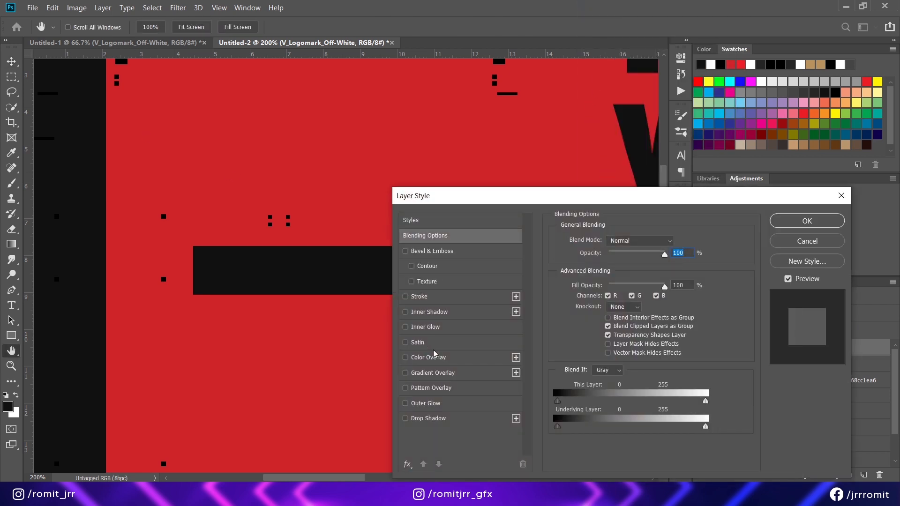
click(434, 359)
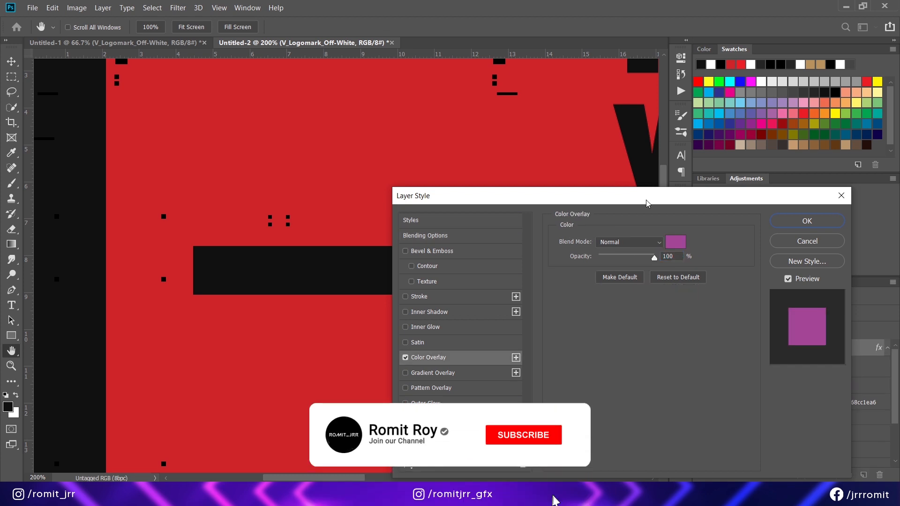
drag(666, 196, 795, 151)
click(795, 197)
text(d0232a)
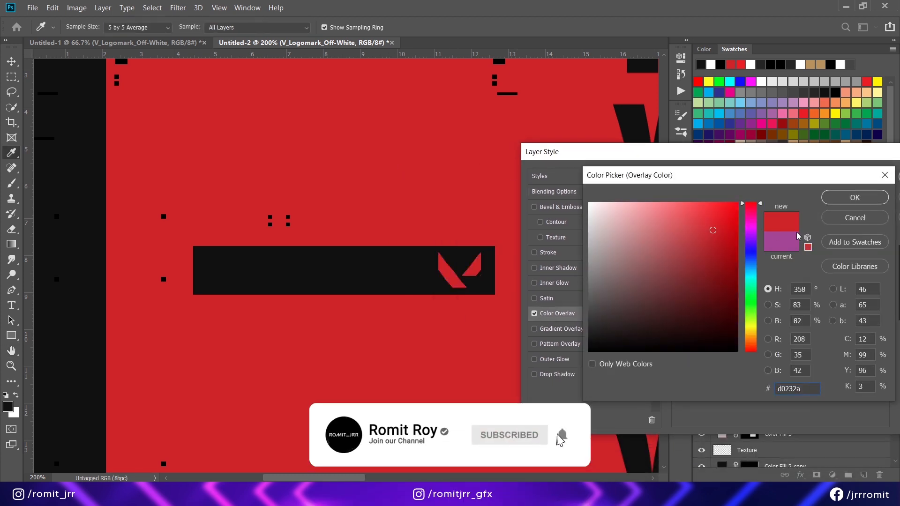
click(859, 195)
drag(828, 154, 697, 163)
click(802, 186)
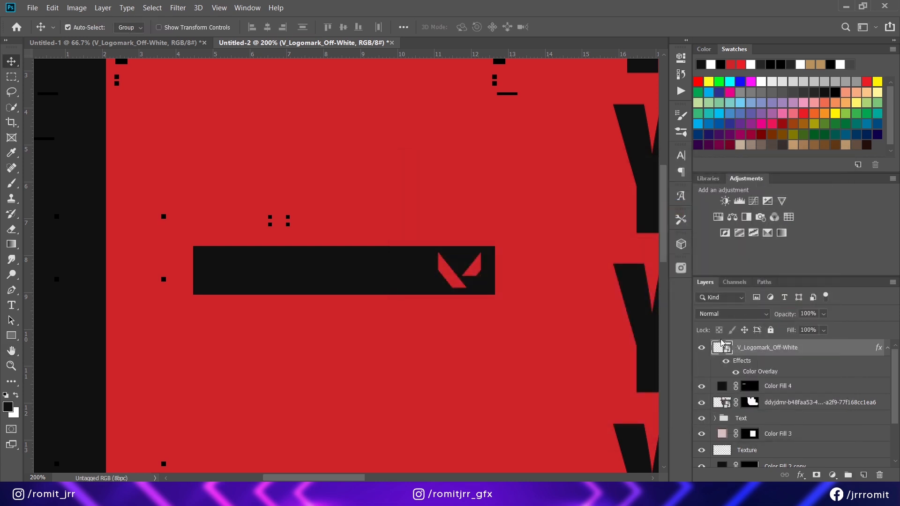
- Scale the red logo down slightly more within the bar
key(ctrl+t)
drag(508, 298, 500, 276)
key(Return)
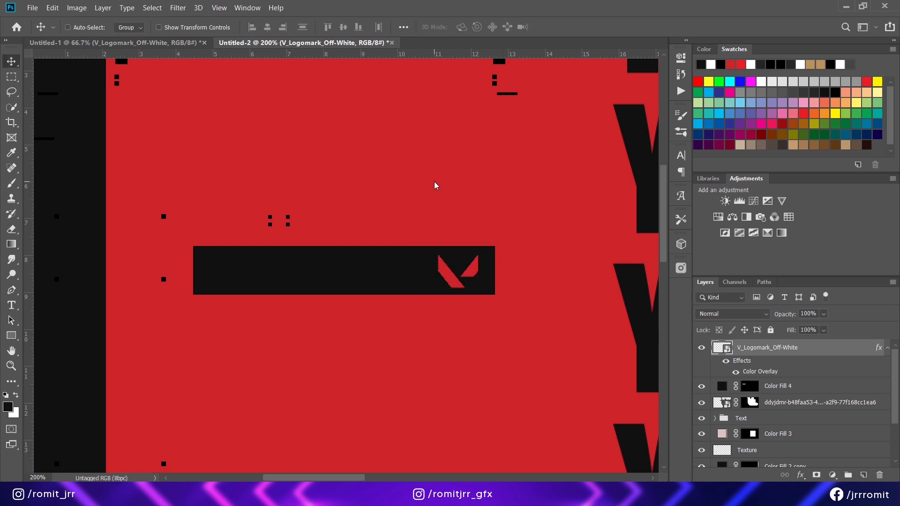
- Add the text YOURNAME on the thin black bar in the VALORANT font at 30 pt, coloured with the background red
click(11, 305)
click(218, 277)
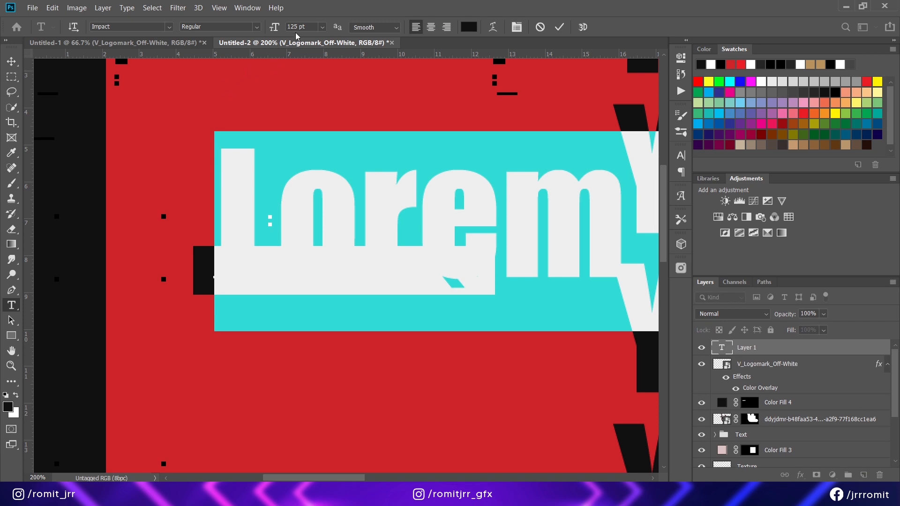
click(169, 27)
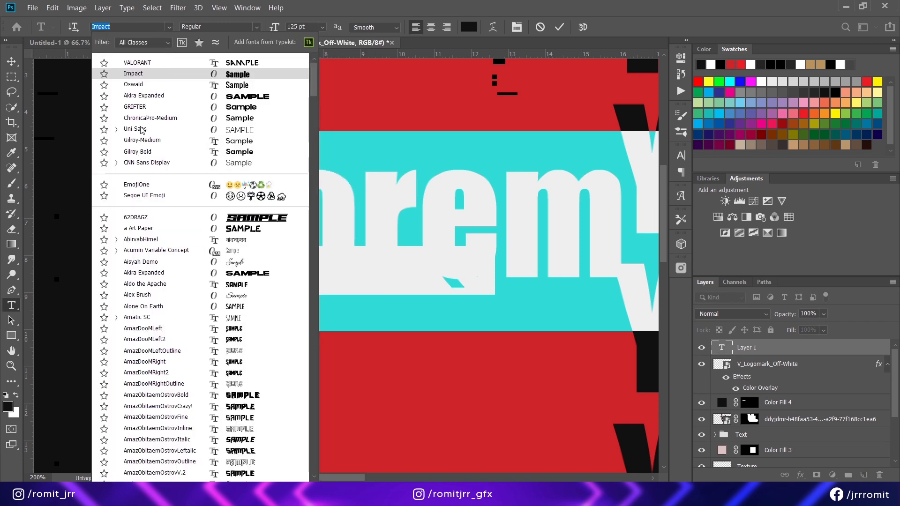
click(136, 62)
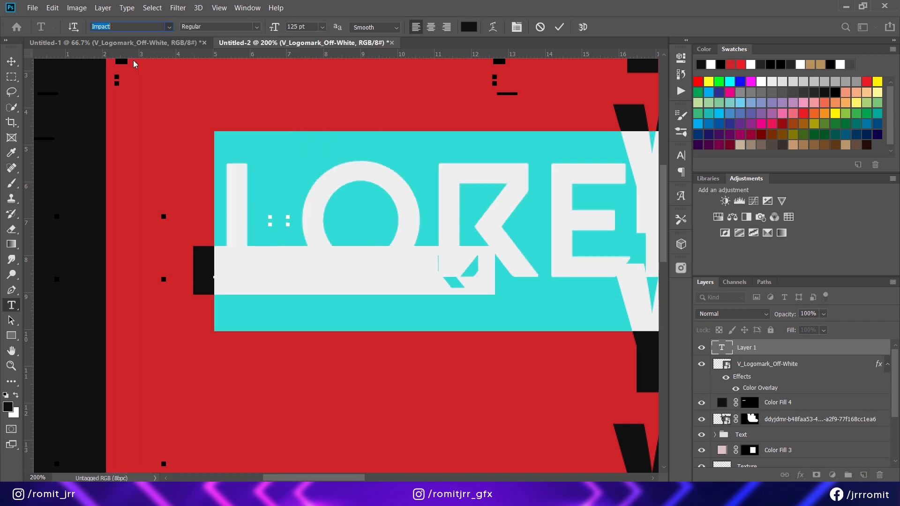
click(323, 27)
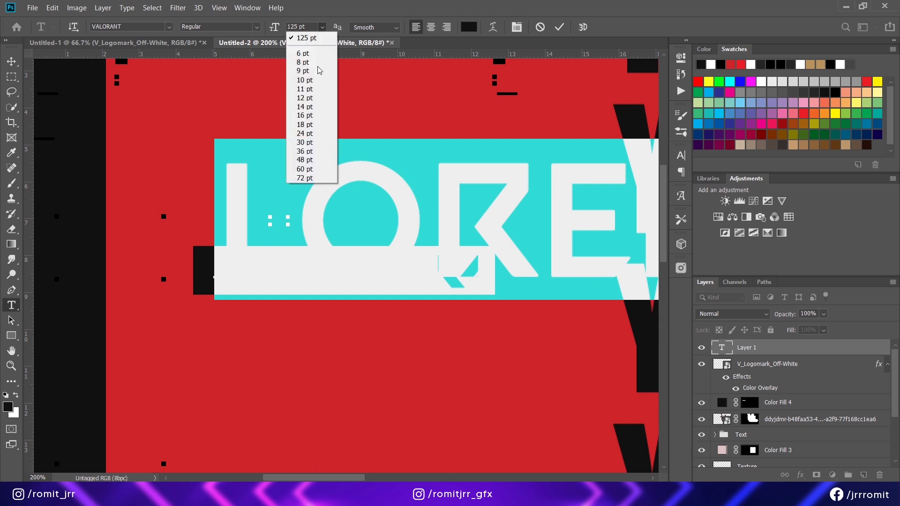
click(305, 142)
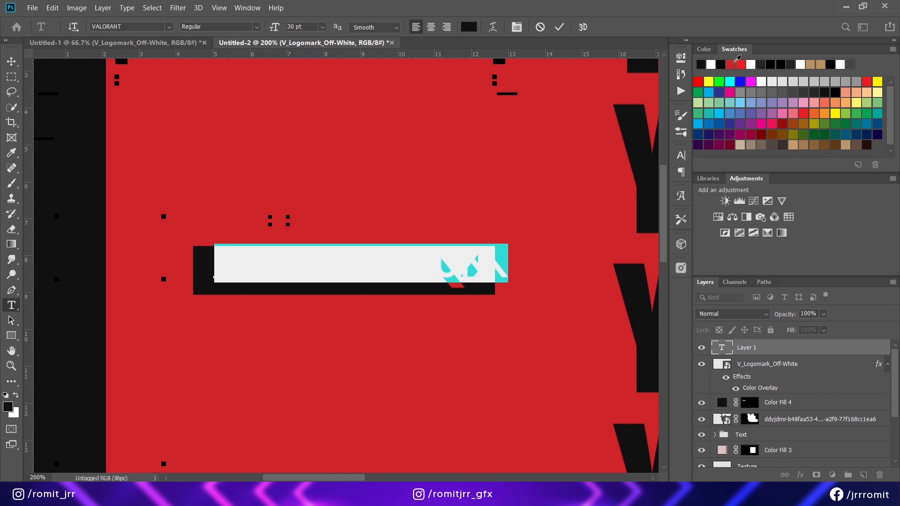
click(344, 257)
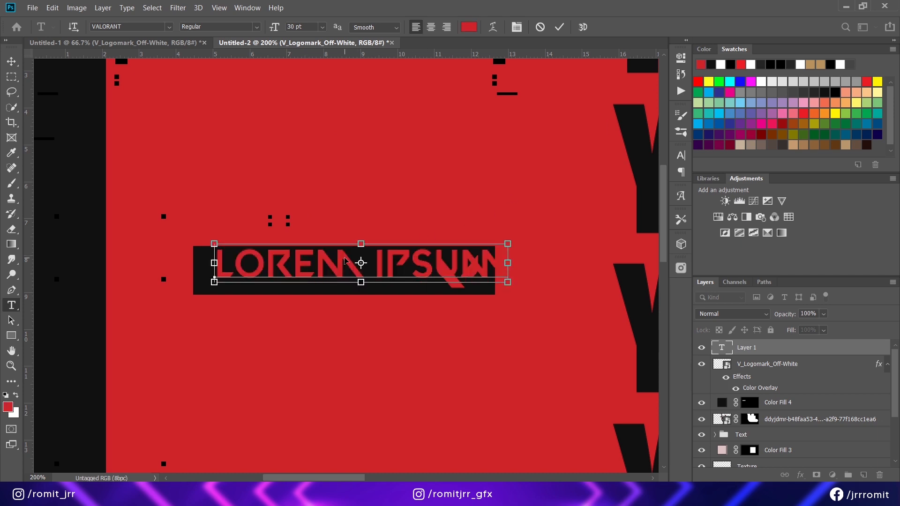
key(ctrl+a)
text(YOURNAME)
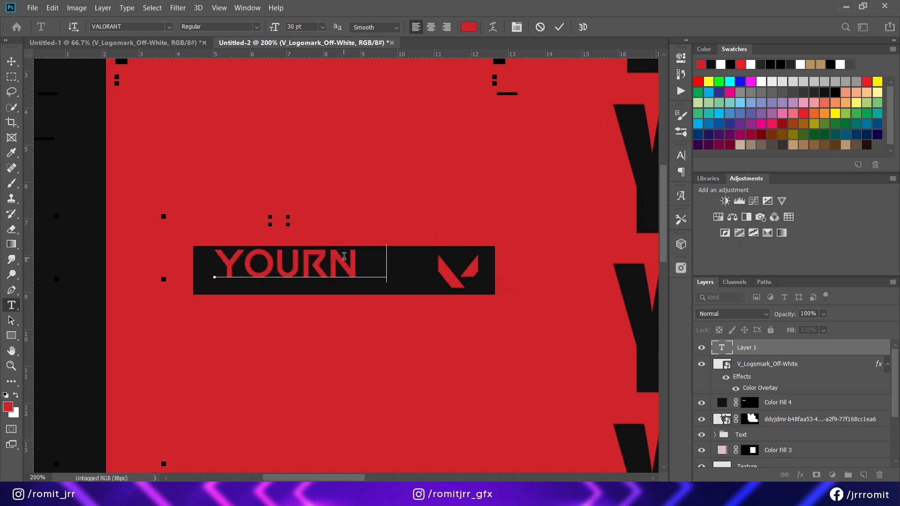
- Set the bar's YOURNAME text to 24 pt and move it to the bar's left end, beside the logo
key(ctrl+a)
click(318, 29)
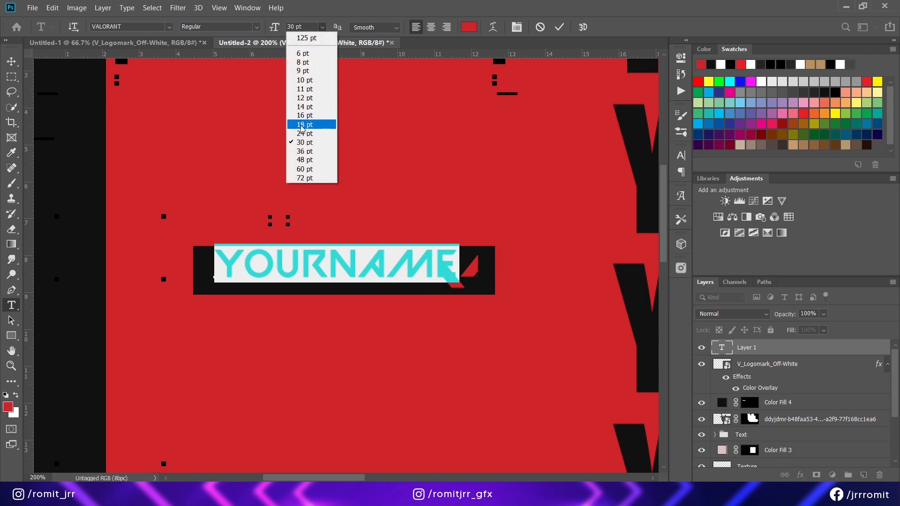
click(297, 132)
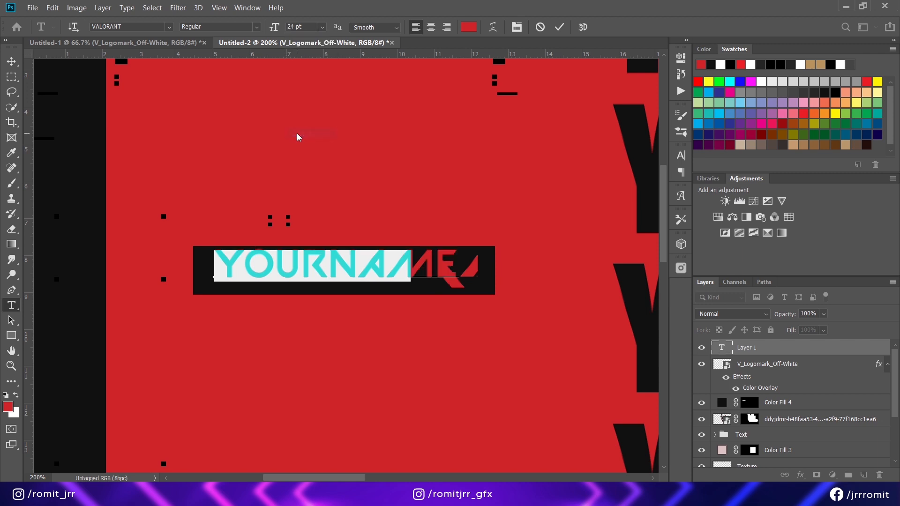
click(11, 62)
drag(331, 258, 318, 262)
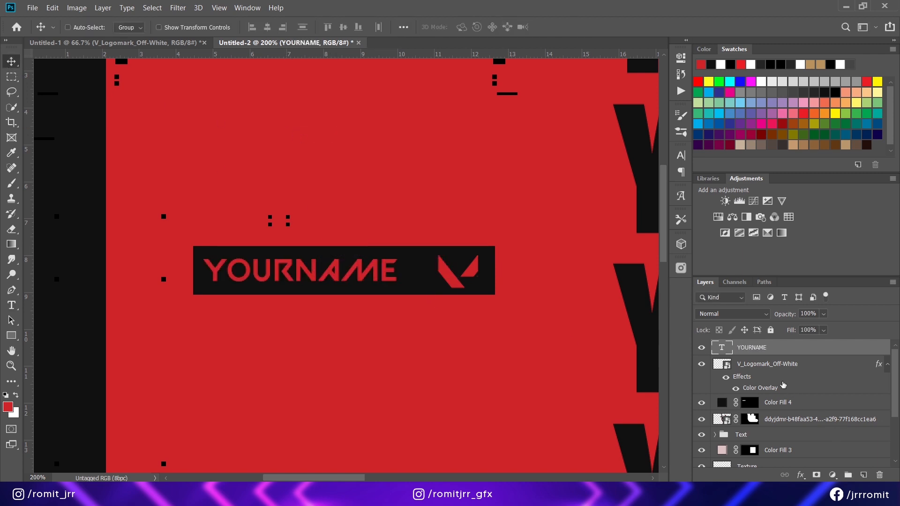
- Align the vertical centres of the bar, logo and small YOURNAME text, and nudge the text slightly right
scroll(783, 385, down, 3)
click(769, 459)
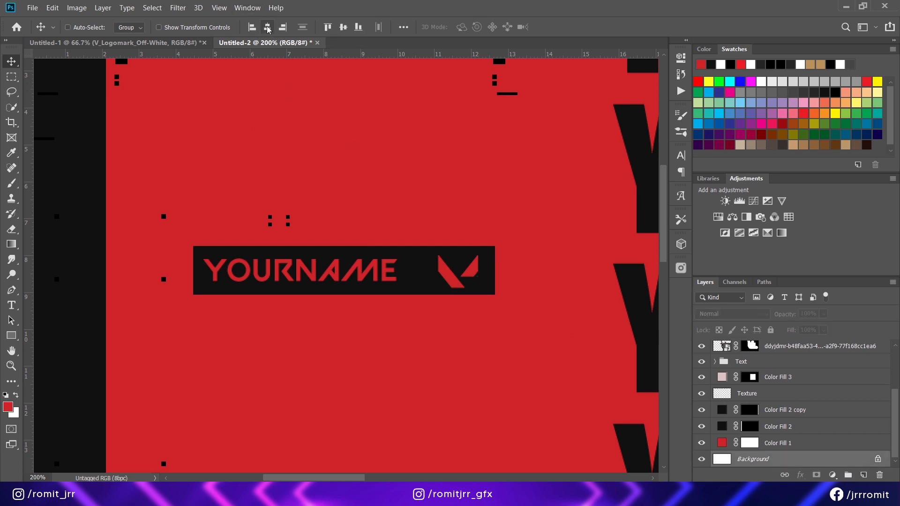
scroll(797, 368, up, 5)
scroll(798, 368, up, 1)
click(775, 366)
click(772, 404)
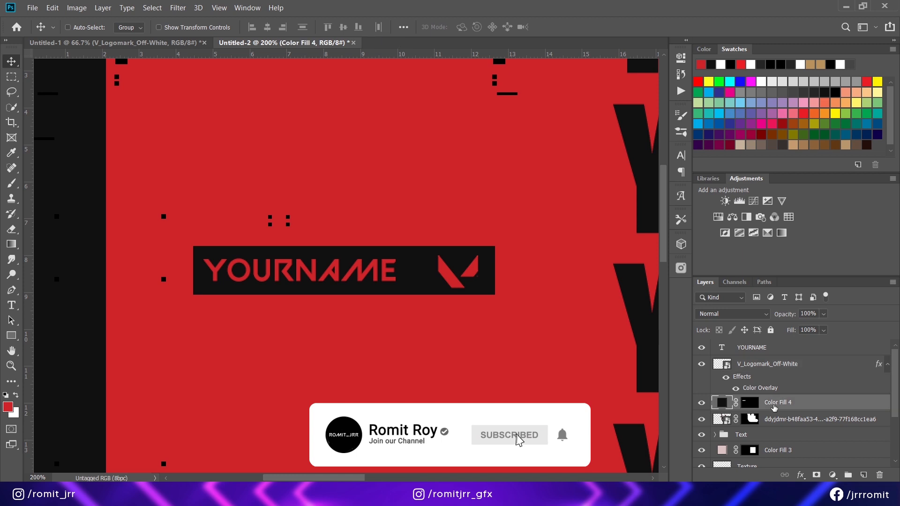
ctrl+click(760, 349)
ctrl+click(760, 363)
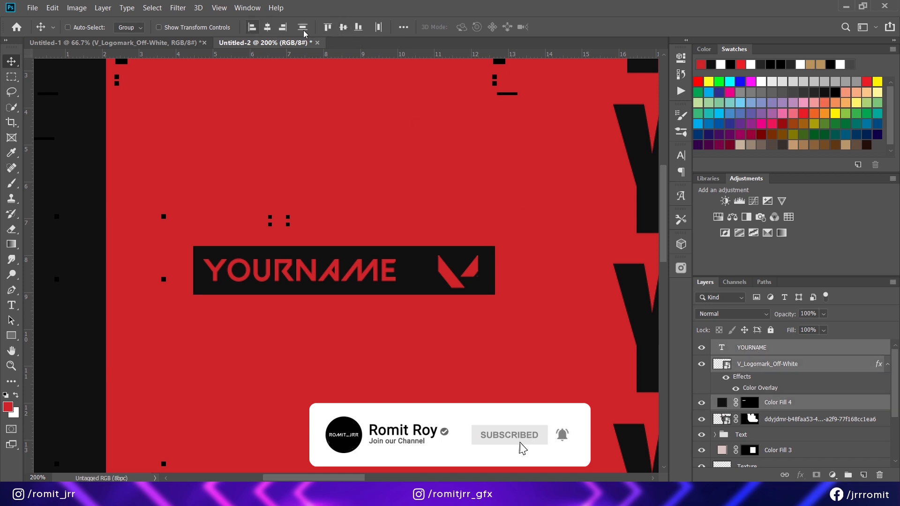
click(344, 27)
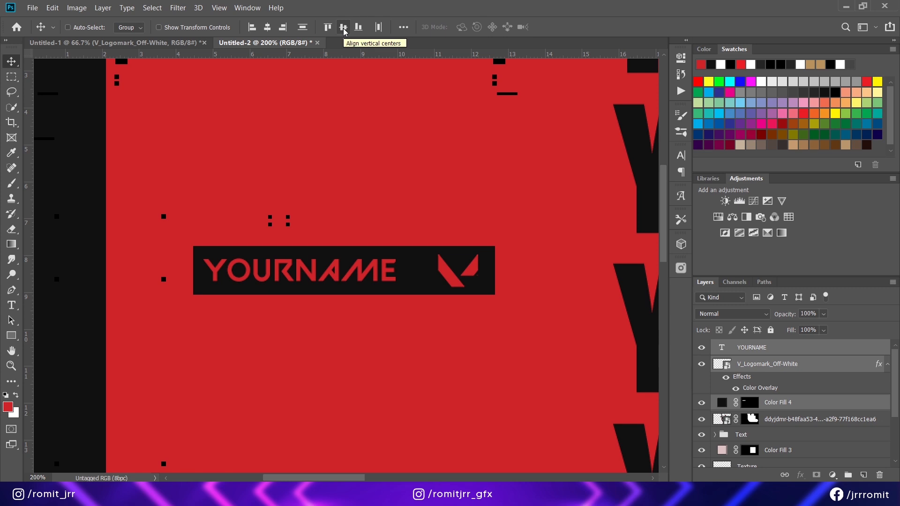
click(752, 349)
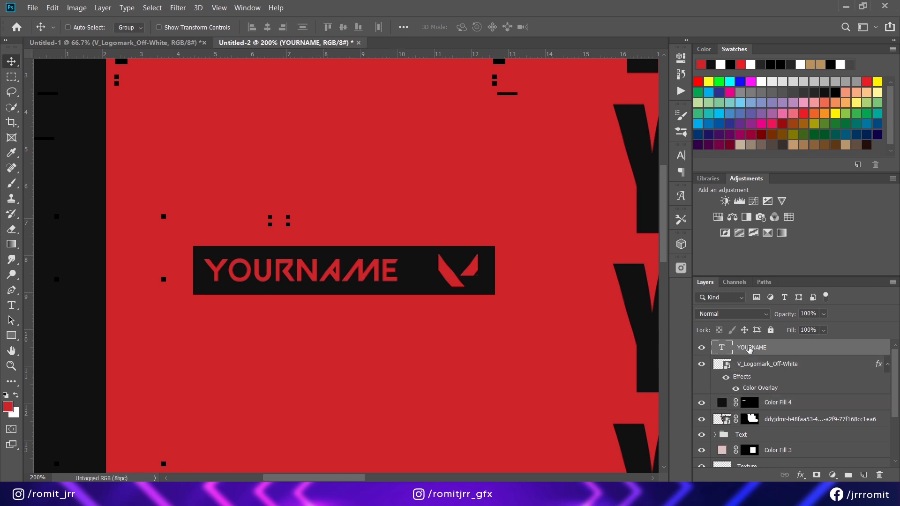
- Add a solid colour layer of ffffff above the Texture layer and apply it as a clipping mask
key(ctrl+minus)
key(ctrl+minus)
key(ctrl+plus)
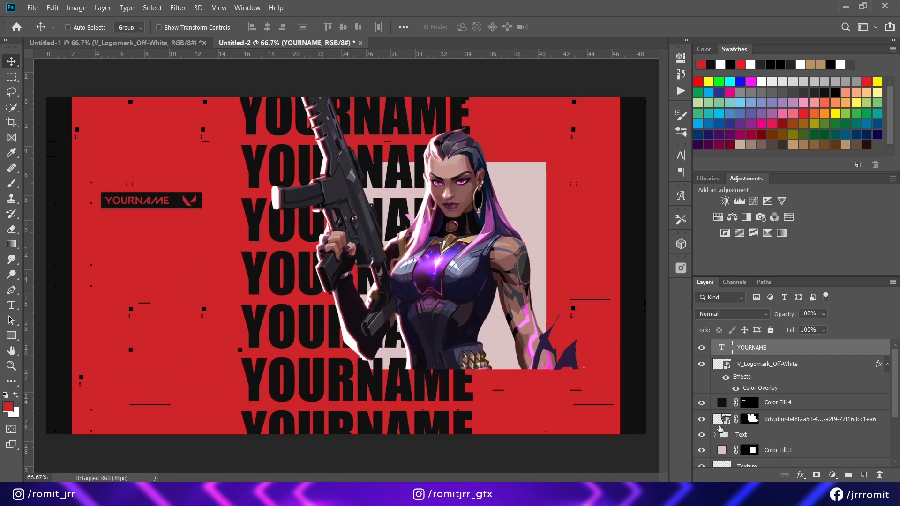
scroll(719, 428, down, 3)
click(754, 402)
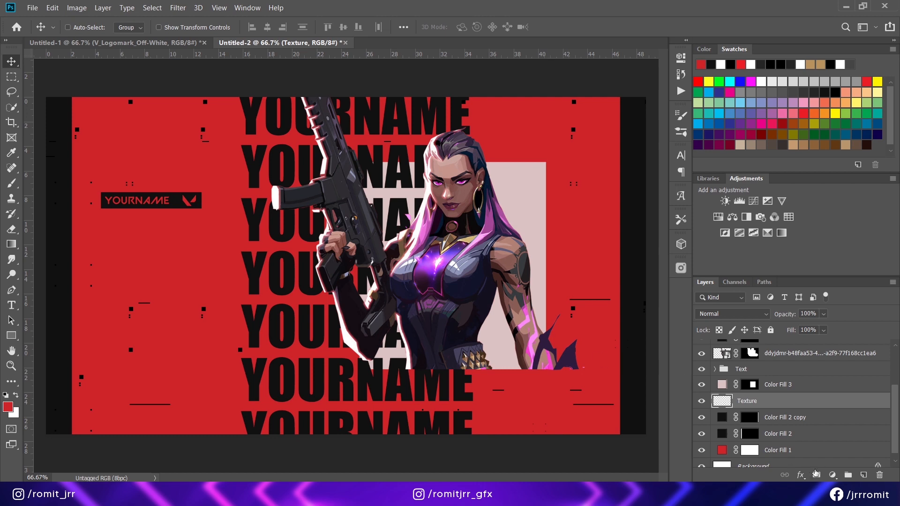
click(833, 475)
click(824, 271)
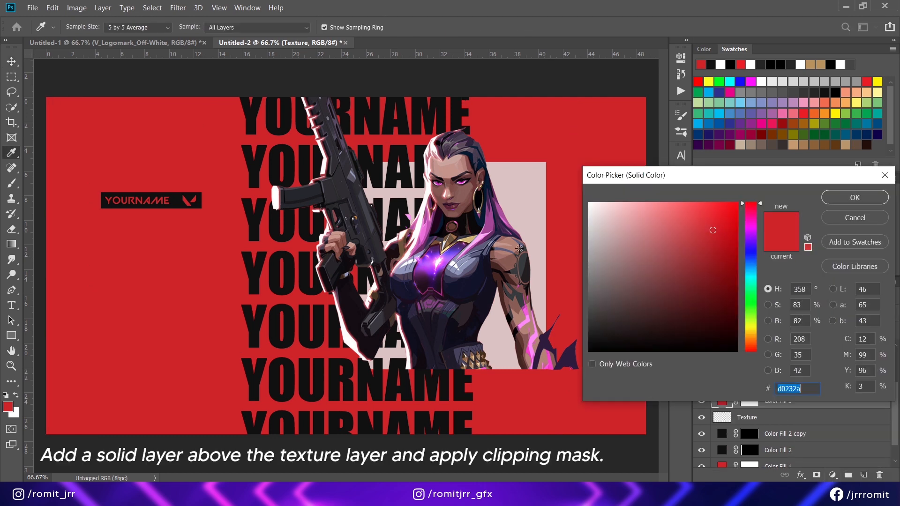
drag(611, 226, 575, 185)
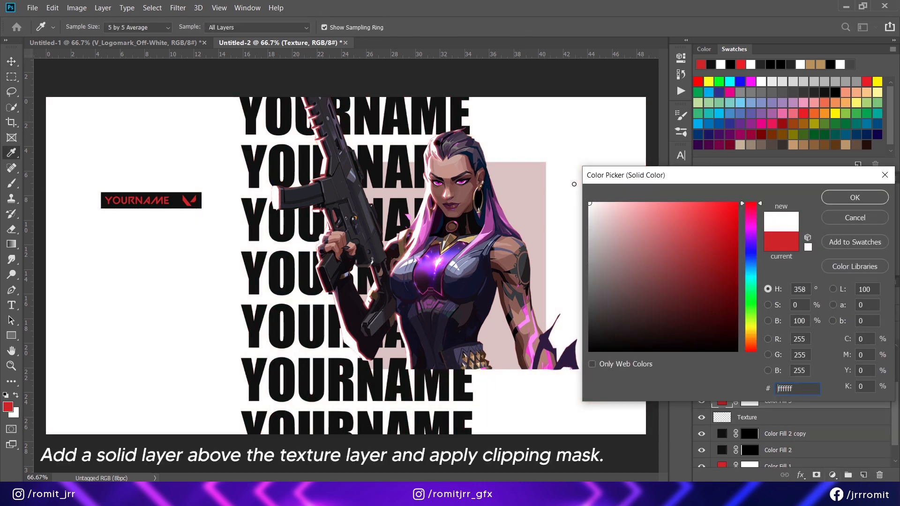
click(838, 199)
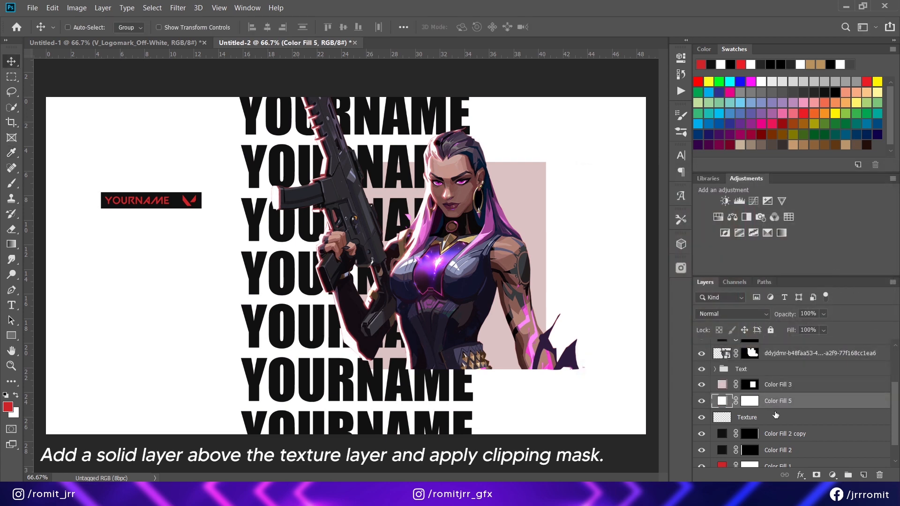
right_click(776, 409)
click(654, 214)
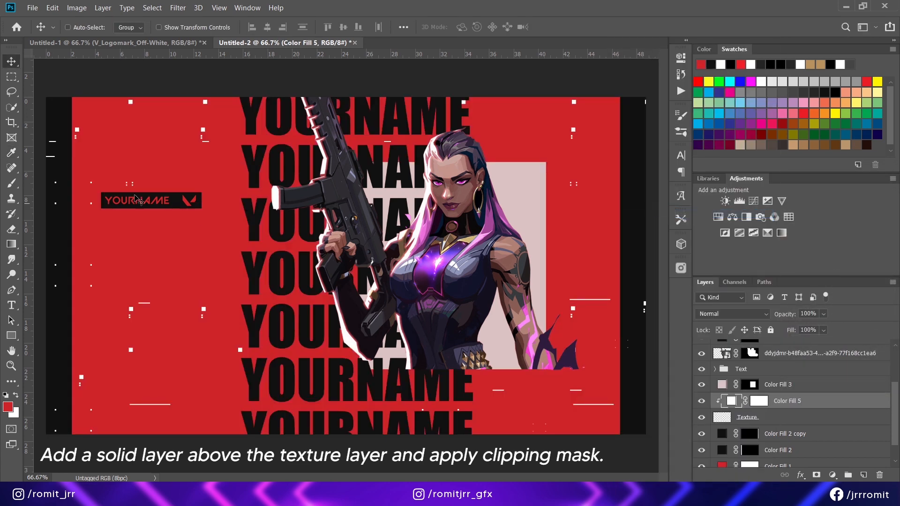
- Select the red area between the black side bars, fill it with black on the Color Fill 5 mask, and deselect
click(11, 76)
drag(71, 90, 620, 463)
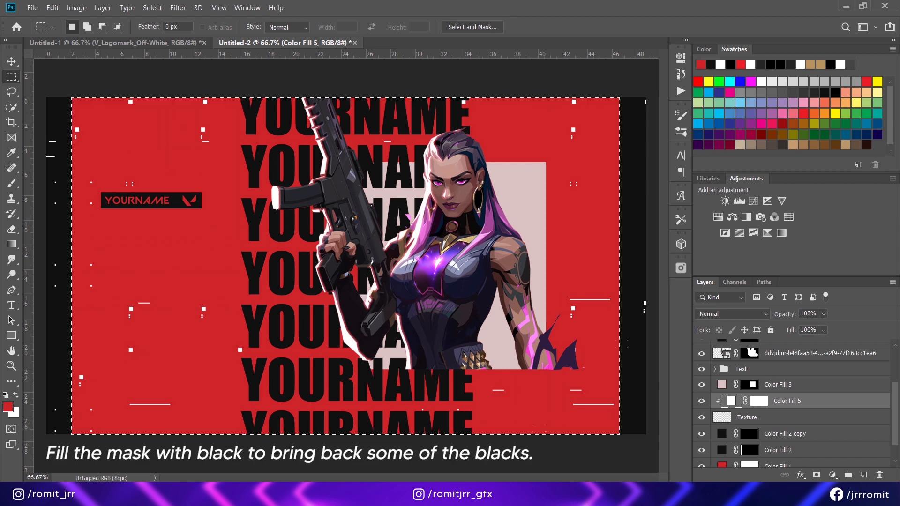
right_click(491, 338)
click(570, 398)
click(759, 401)
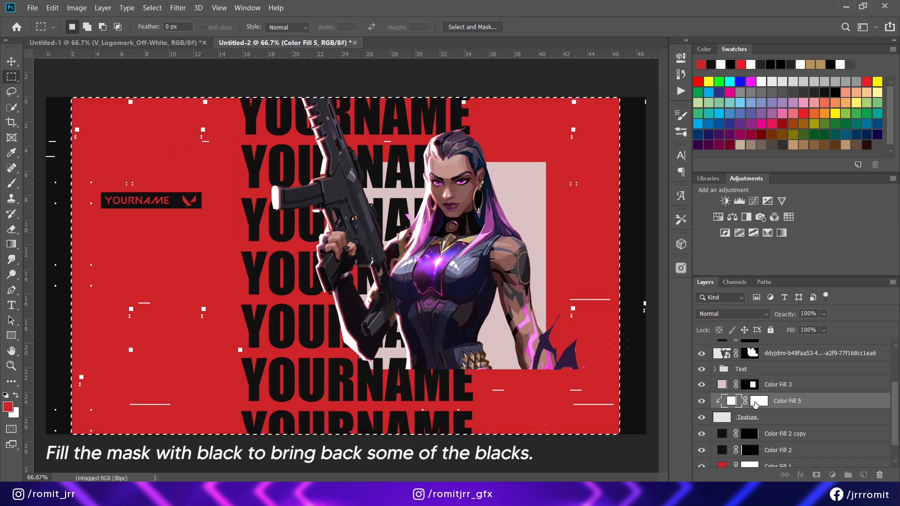
right_click(404, 308)
click(432, 232)
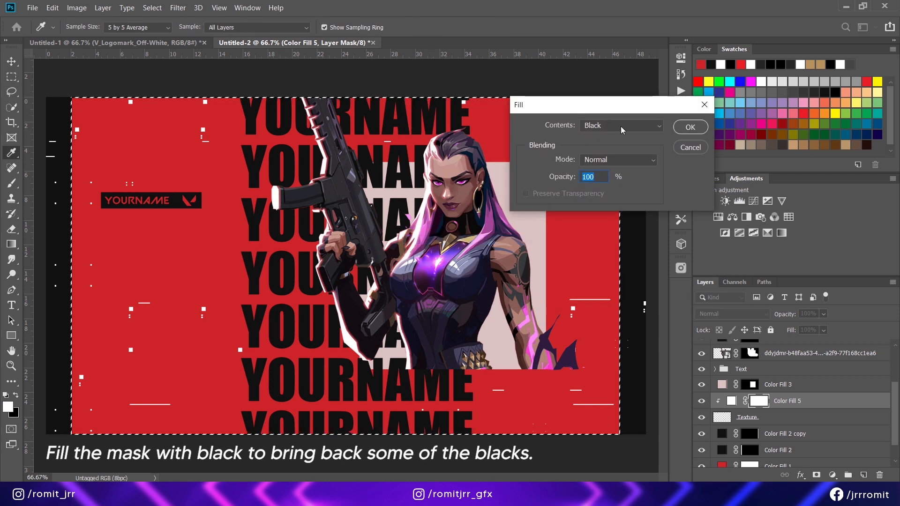
click(689, 127)
key(ctrl+d)
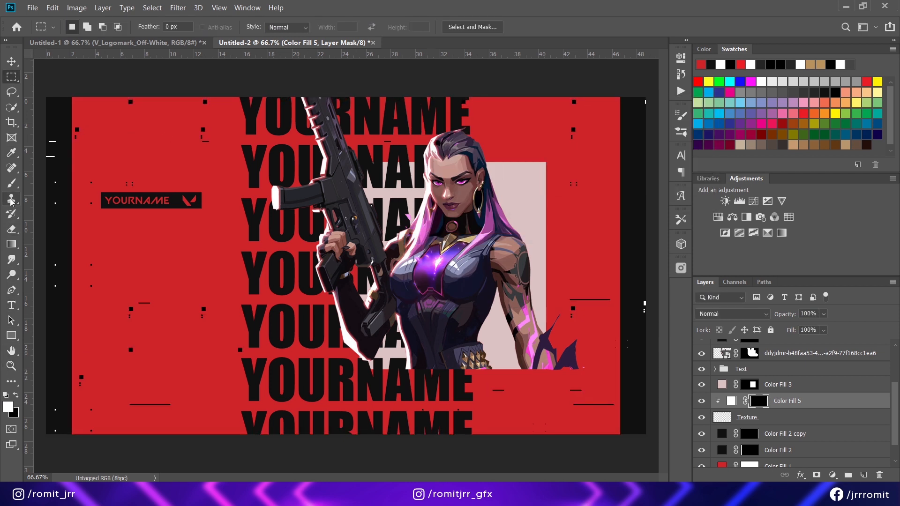
- Paint white on the Color Fill 5 mask with a 70 px brush to turn some texture marks over the red area white
click(11, 183)
key(bracketleft)
key(bracketleft)
key(bracketleft)
key(bracketleft)
key(bracketleft)
key(bracketleft)
key(bracketleft)
key(bracketleft)
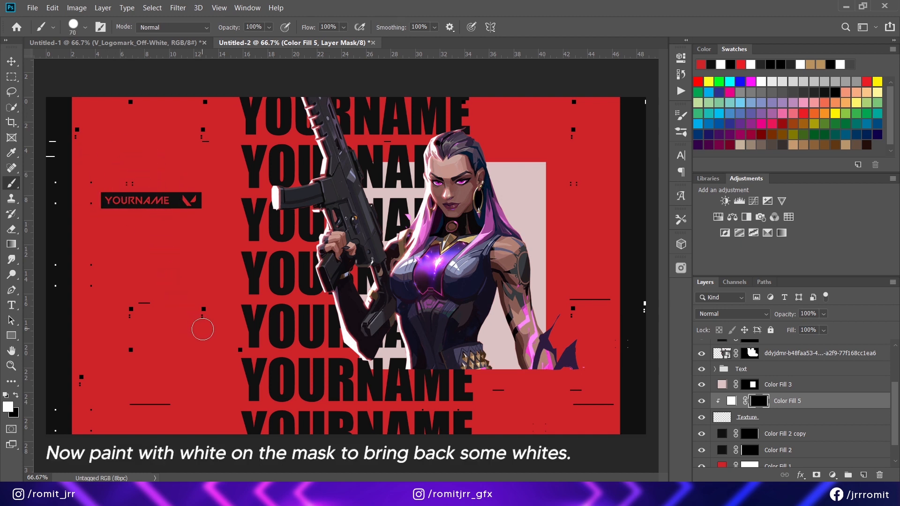
click(201, 323)
drag(579, 409, 611, 407)
click(574, 101)
click(240, 350)
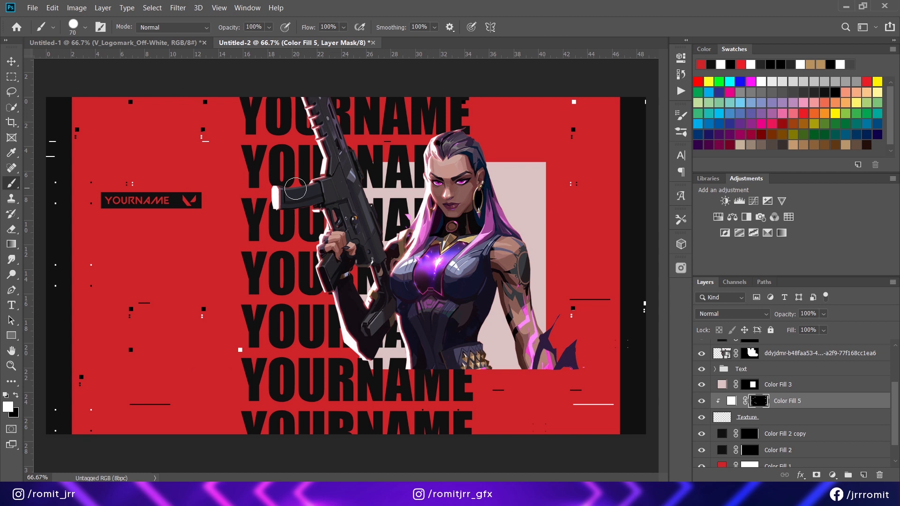
- Move the Color Fill 5 and Texture layers together to the top of the layer stack and select the Color Fill 5 mask
shift+click(783, 422)
drag(783, 404, 783, 339)
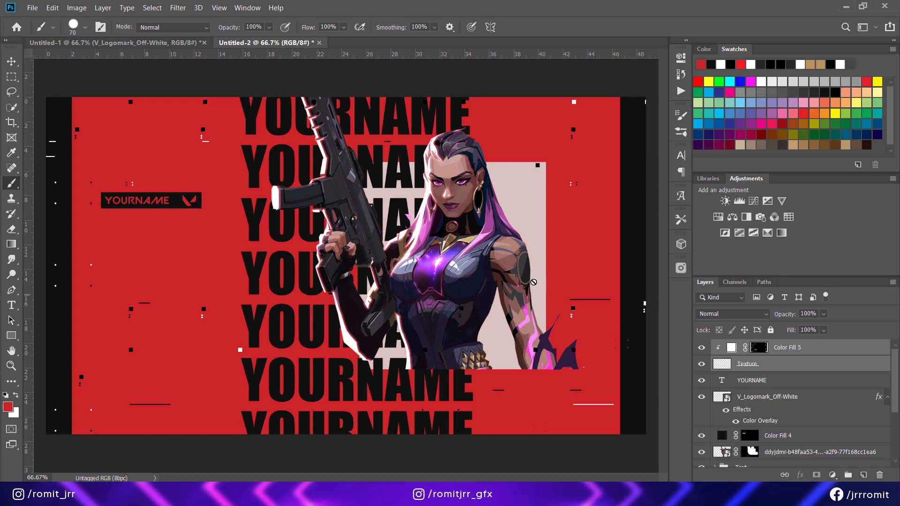
click(761, 348)
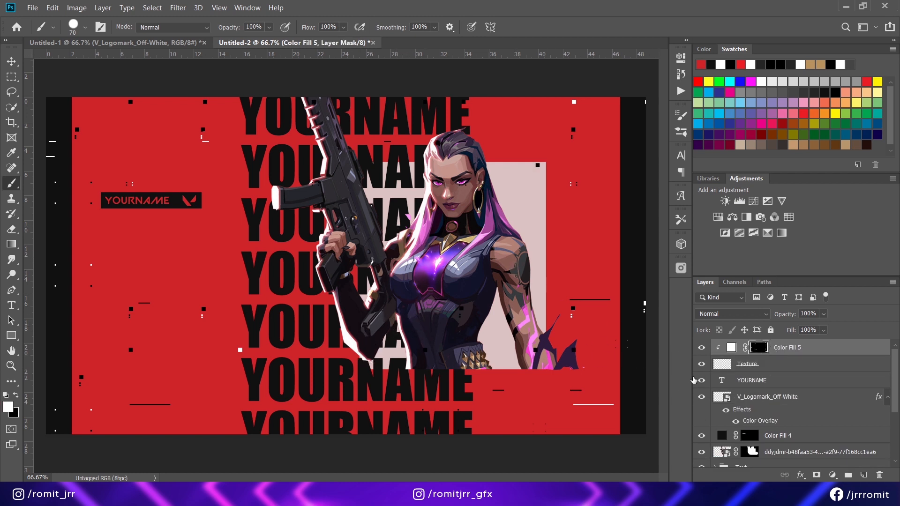
scroll(694, 381, down, 1)
click(701, 435)
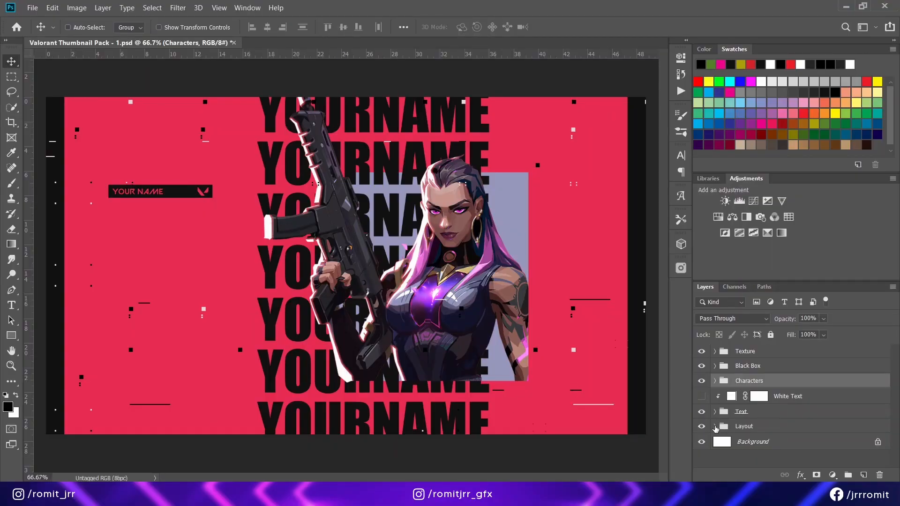
- Hide the Reyna cutout in the Characters group of the Valorant Thumbnail Pack document and preview Phoenix instead
click(716, 381)
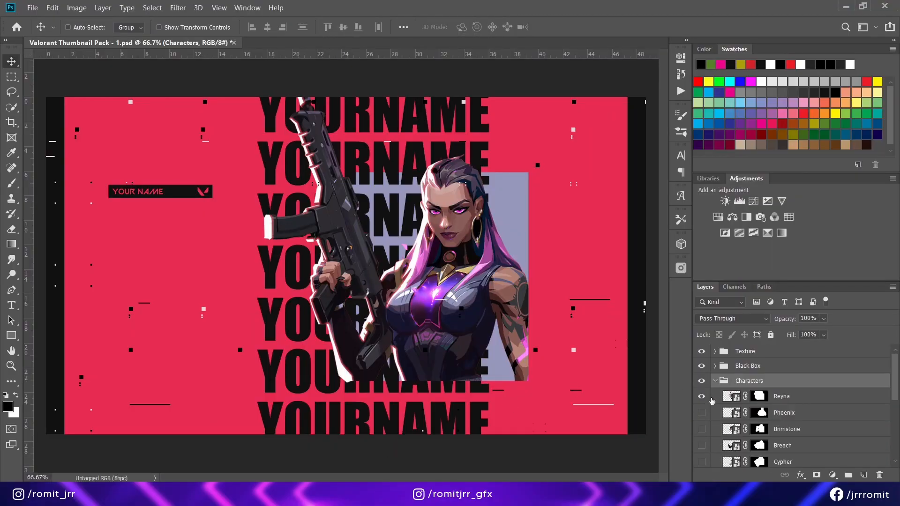
scroll(712, 402, down, 1)
click(702, 382)
click(701, 398)
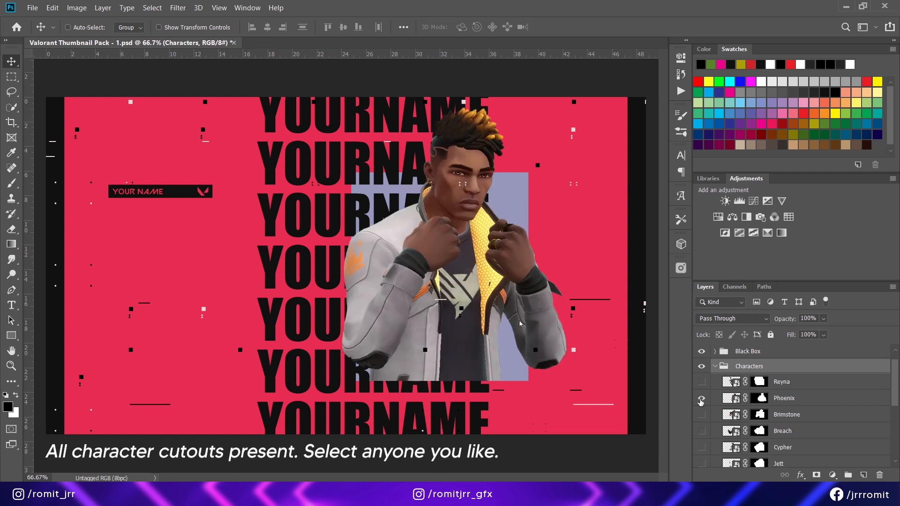
click(702, 399)
- Preview the Brimstone, Breach, Cypher and Jett cutouts one at a time
click(701, 415)
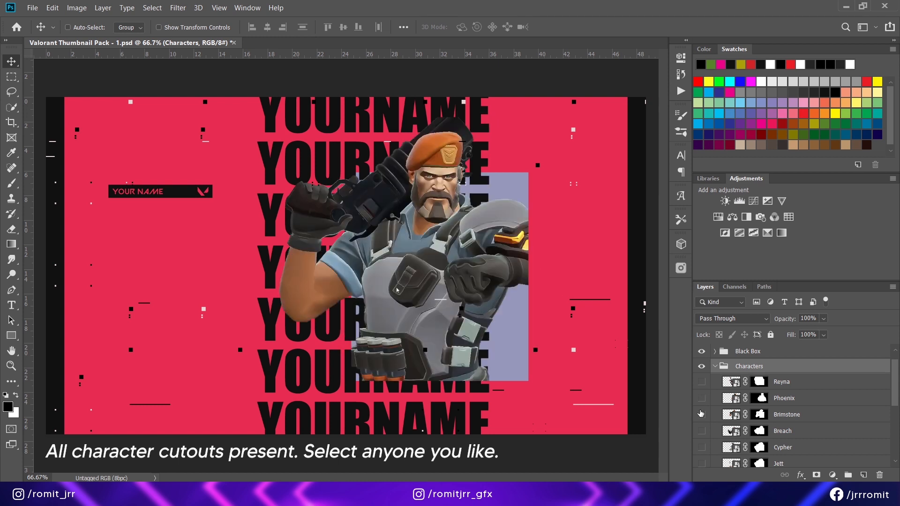
click(702, 415)
click(702, 431)
click(702, 431)
click(702, 447)
click(701, 448)
scroll(706, 442, down, 1)
click(702, 433)
click(702, 433)
click(702, 449)
click(702, 450)
scroll(703, 446, down, 1)
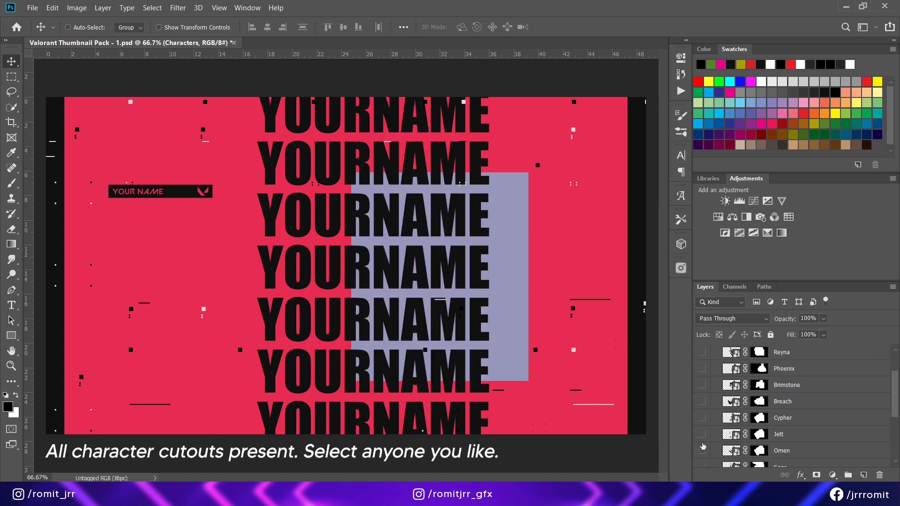
click(702, 435)
click(702, 435)
- Preview the Omen, Sage and Sova cutouts one at a time
click(702, 450)
scroll(703, 441, down, 3)
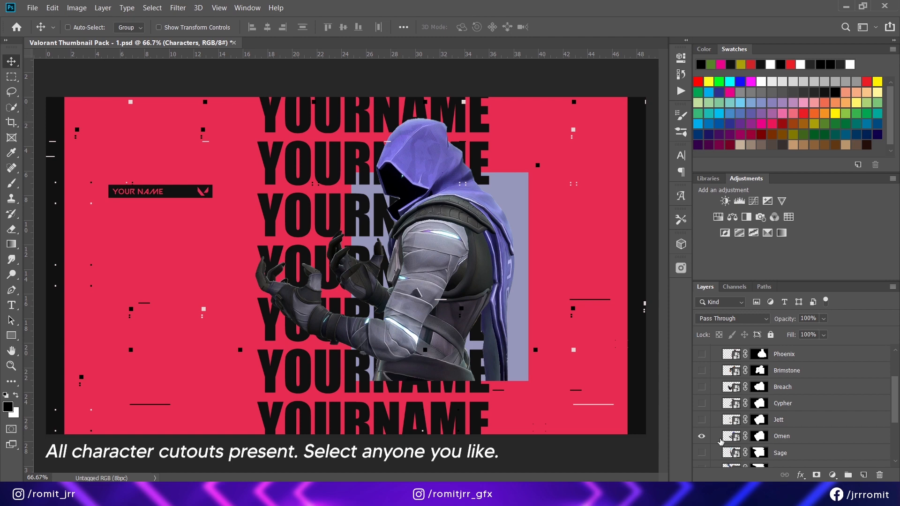
click(702, 424)
click(702, 407)
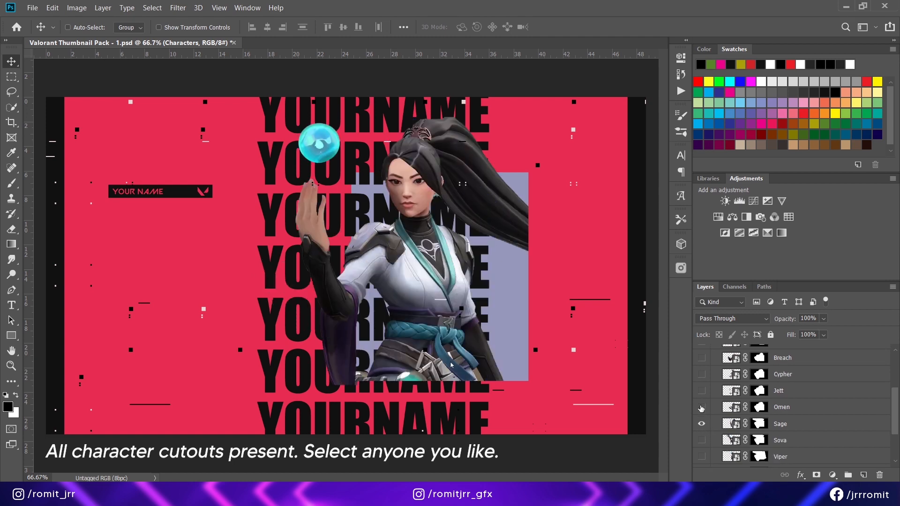
click(702, 423)
click(702, 440)
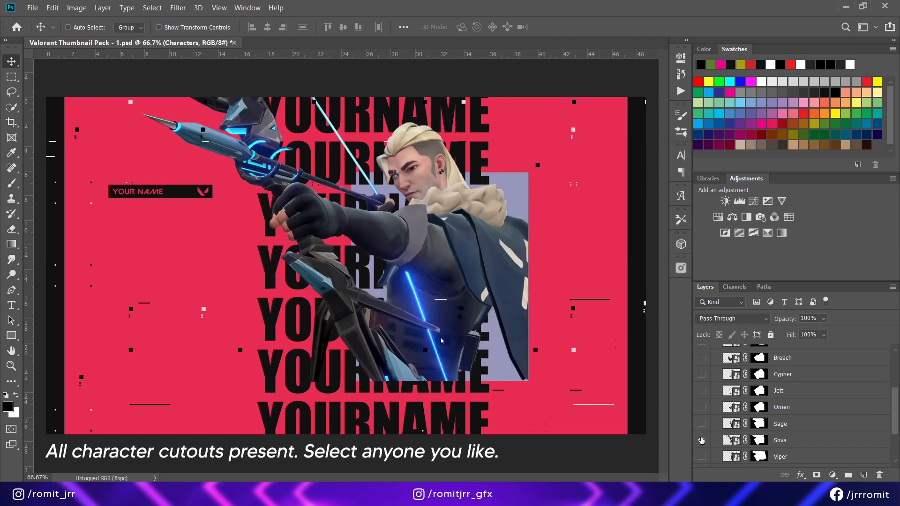
click(702, 440)
- Show the Viper cutout and collapse the Characters group
click(702, 457)
scroll(704, 452, down, 1)
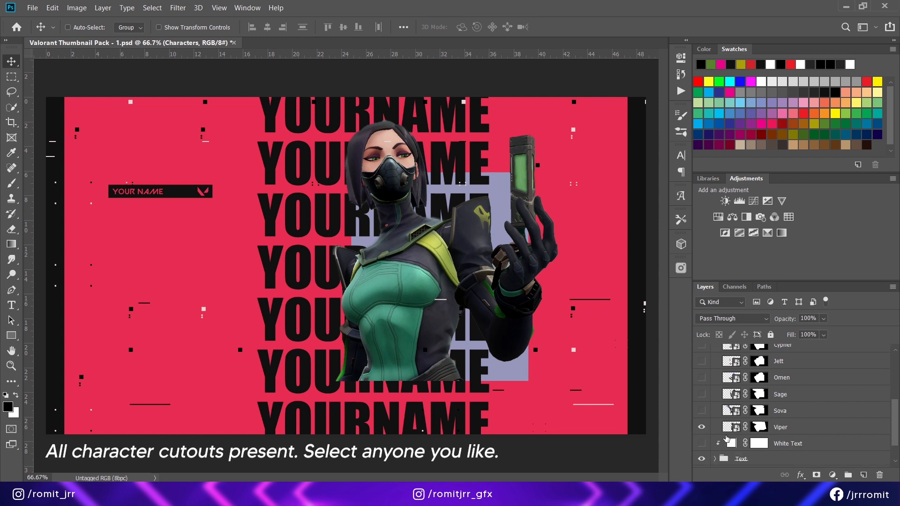
scroll(708, 429, up, 5)
click(715, 381)
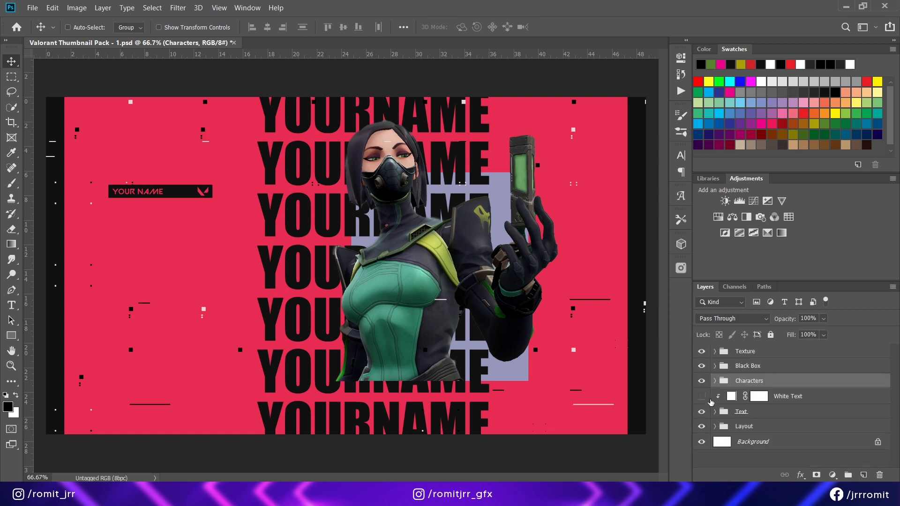
- Turn on the Layout group's background fills in turn from Color Fill 2 up to the green Color Fill 7
click(715, 426)
scroll(718, 427, down, 3)
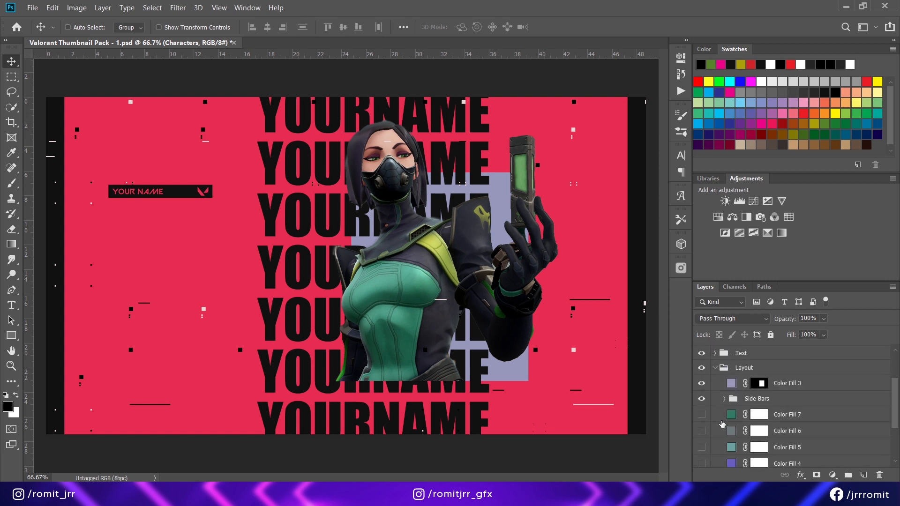
click(702, 426)
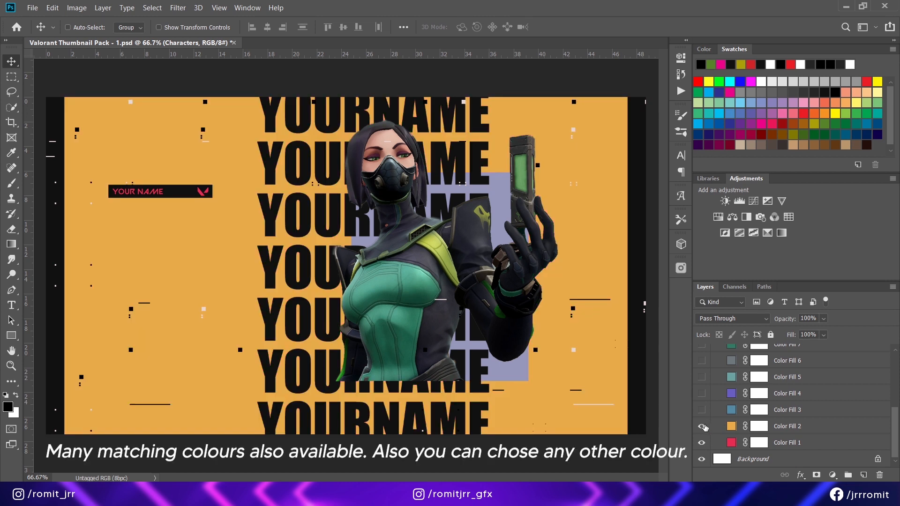
click(702, 410)
click(702, 393)
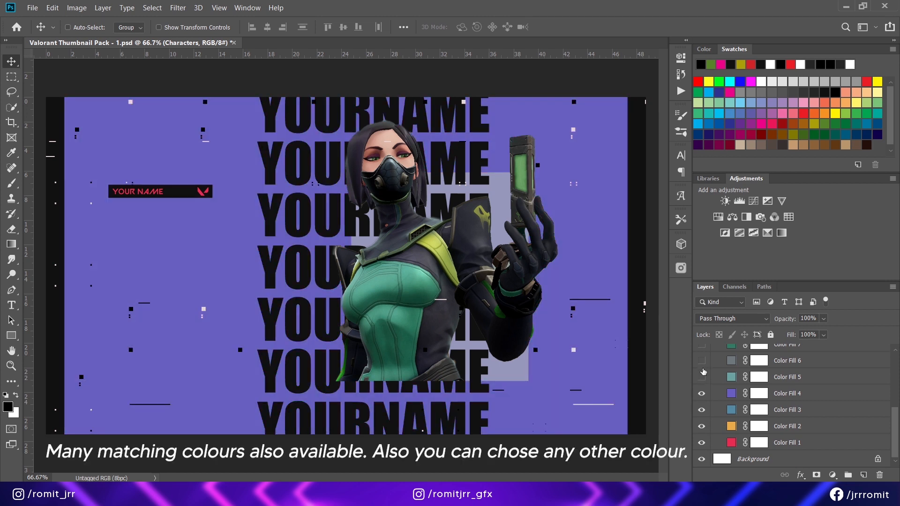
click(702, 377)
click(702, 361)
scroll(713, 372, up, 1)
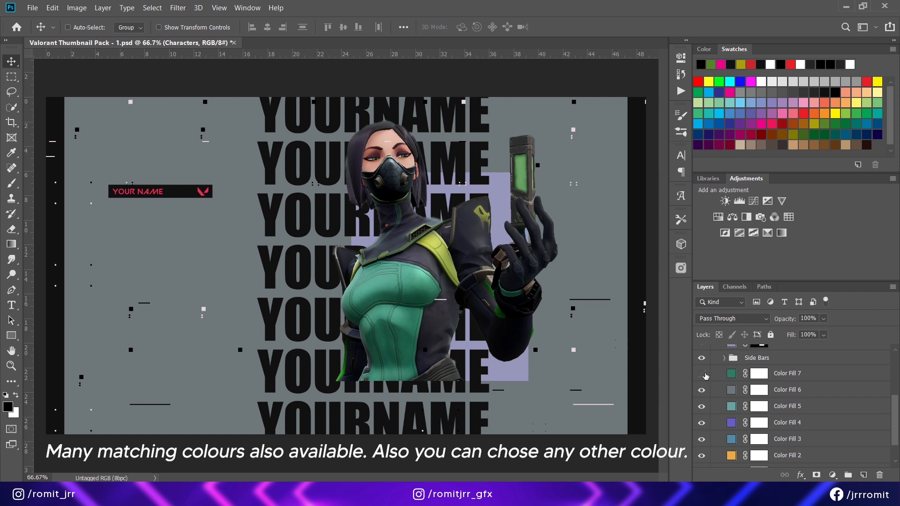
click(702, 374)
scroll(711, 390, up, 6)
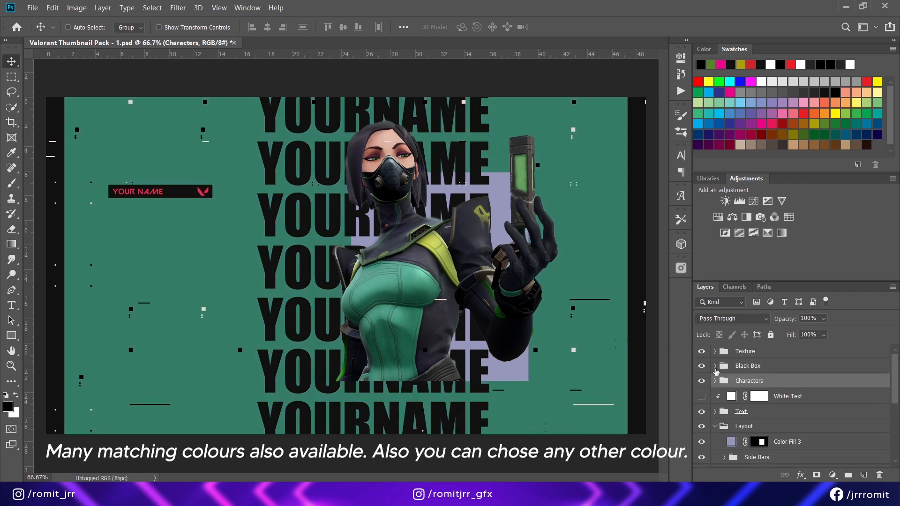
- Recolour the bar's text and logo by turning on the Black Box group's fills up to Color Fill 6, and collapse the open groups
click(713, 369)
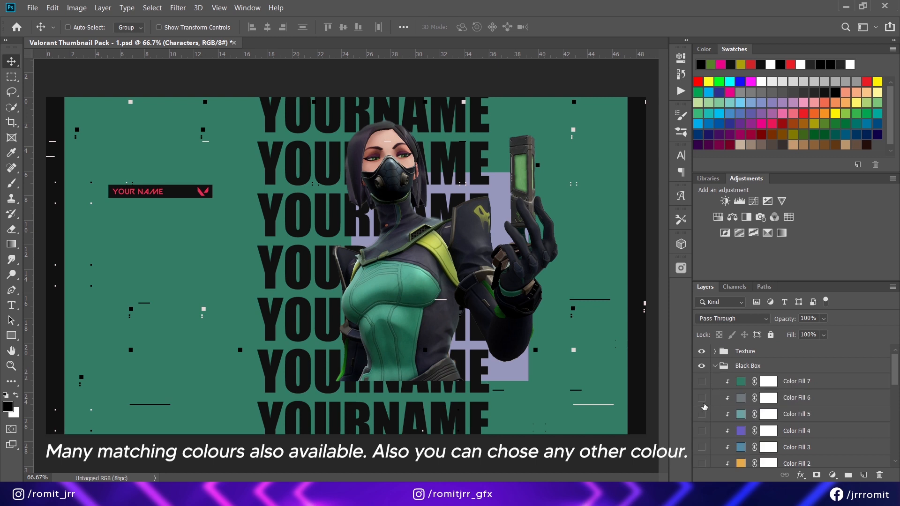
scroll(704, 407, down, 1)
click(702, 420)
click(702, 386)
scroll(702, 382, up, 1)
click(702, 385)
click(702, 369)
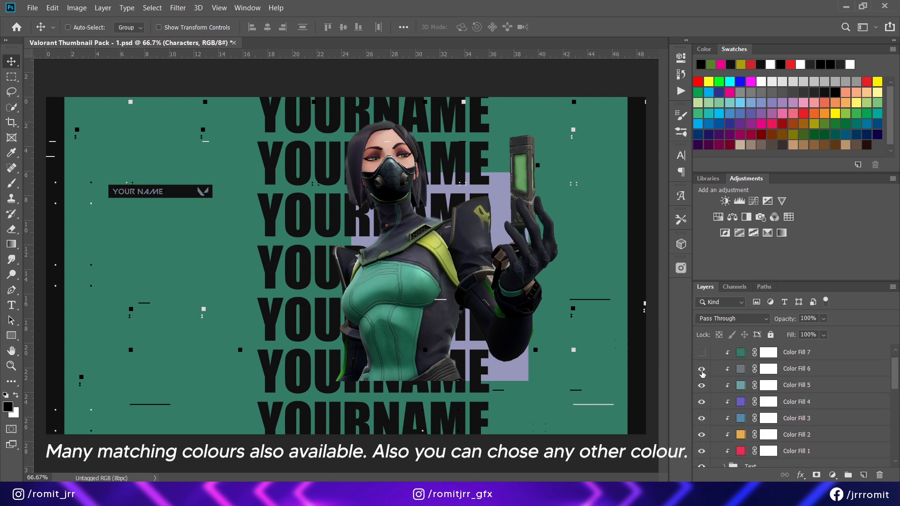
scroll(702, 373, up, 1)
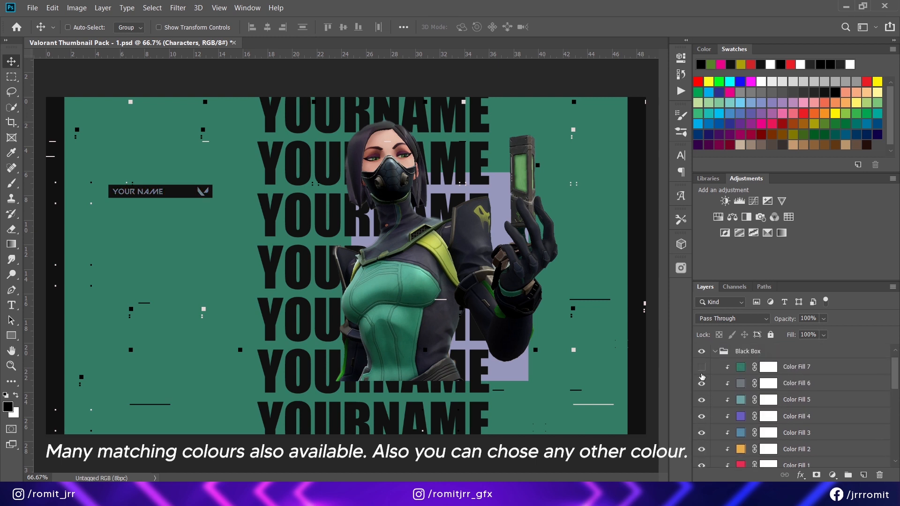
click(715, 352)
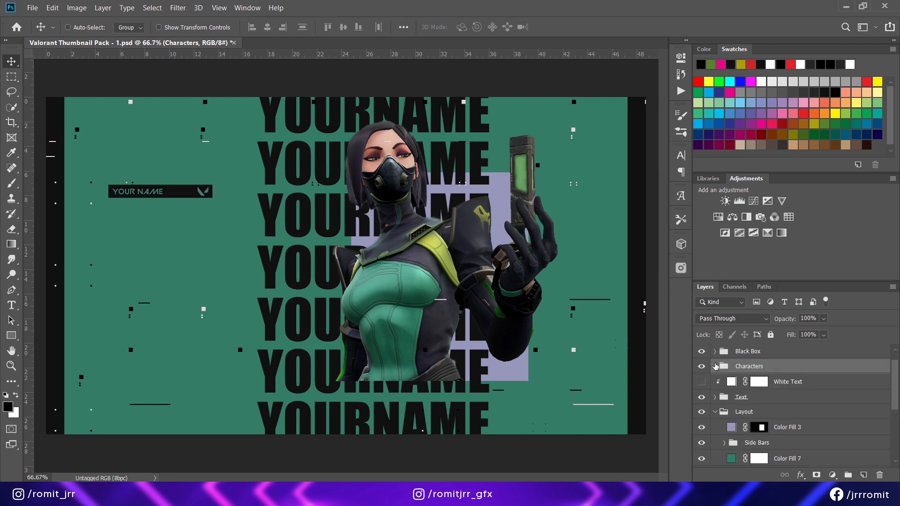
click(716, 413)
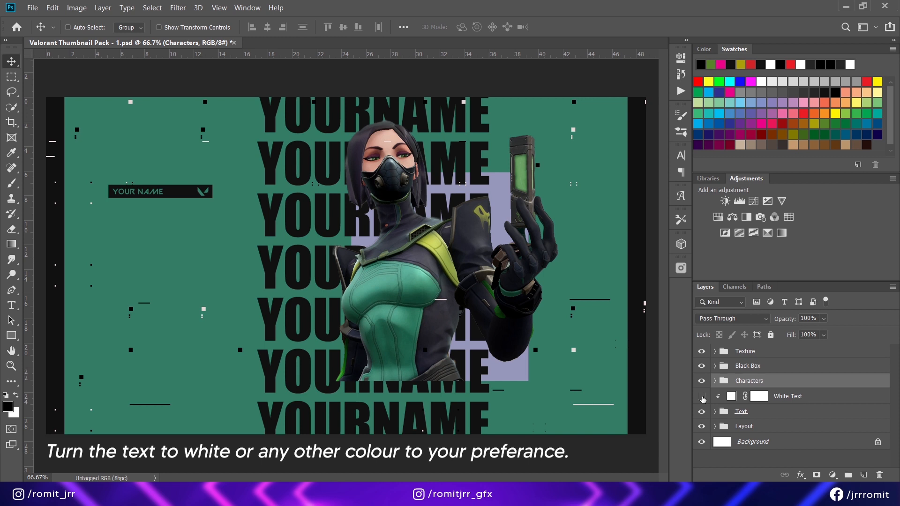
- Show the White Text layer to turn the repeated YOURNAME text white
click(702, 397)
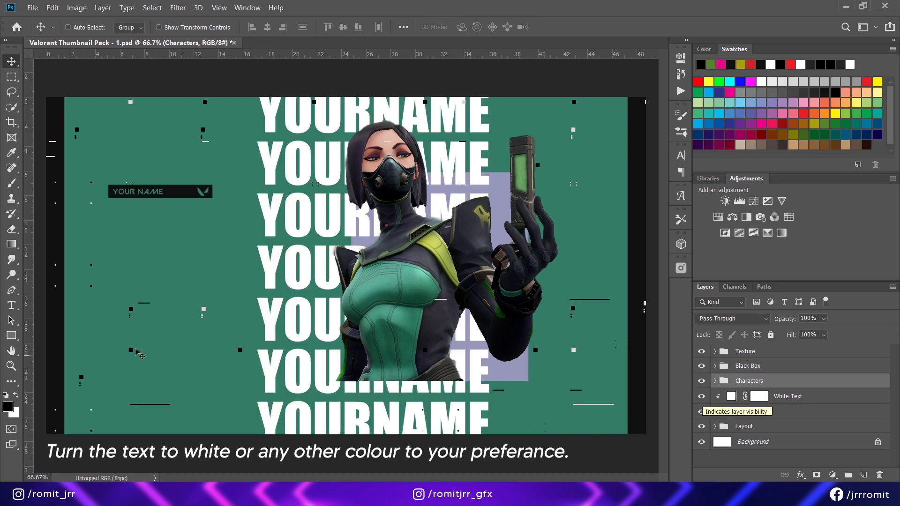
click(715, 381)
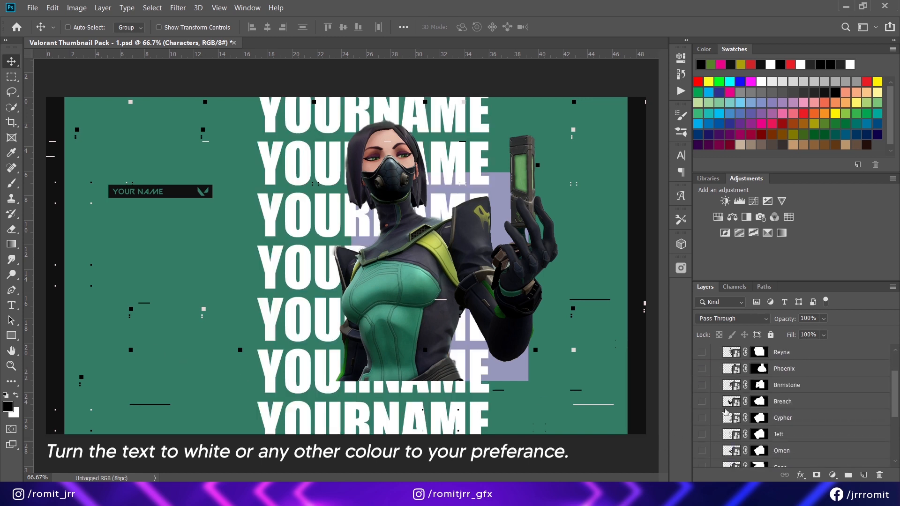
click(715, 381)
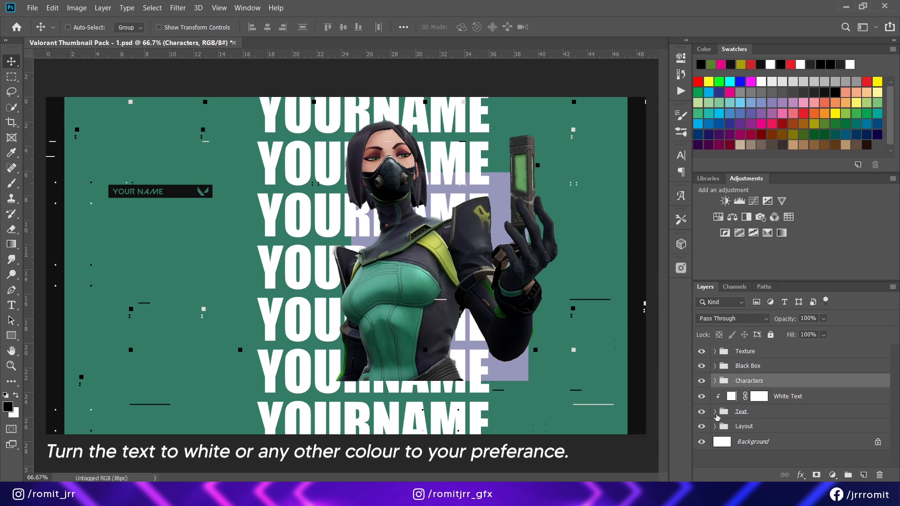
- Expand the Text group and open the contents of its lowest YOURNAME smart object for editing
click(715, 412)
scroll(719, 422, down, 2)
click(725, 428)
double_click(726, 429)
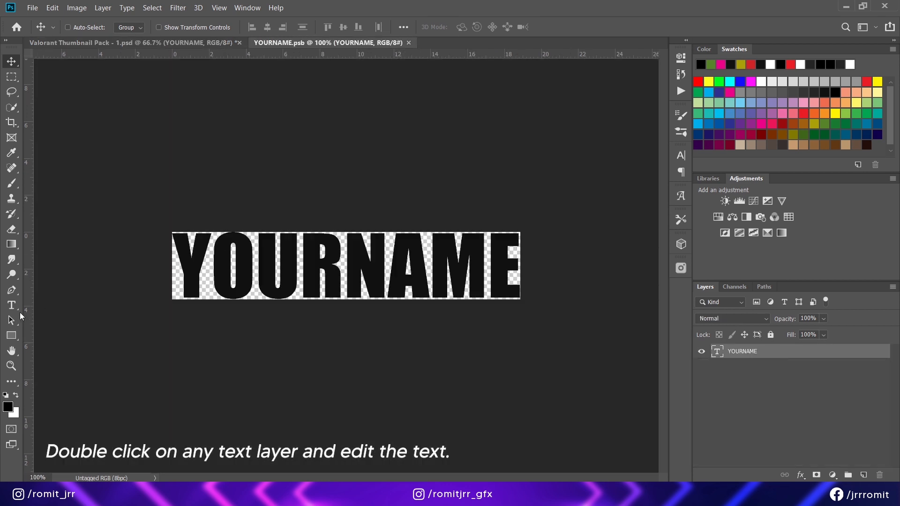
- Replace the YOURNAME text in the smart object with the creator's name, then save and close it
click(11, 306)
click(254, 285)
key(ctrl+a)
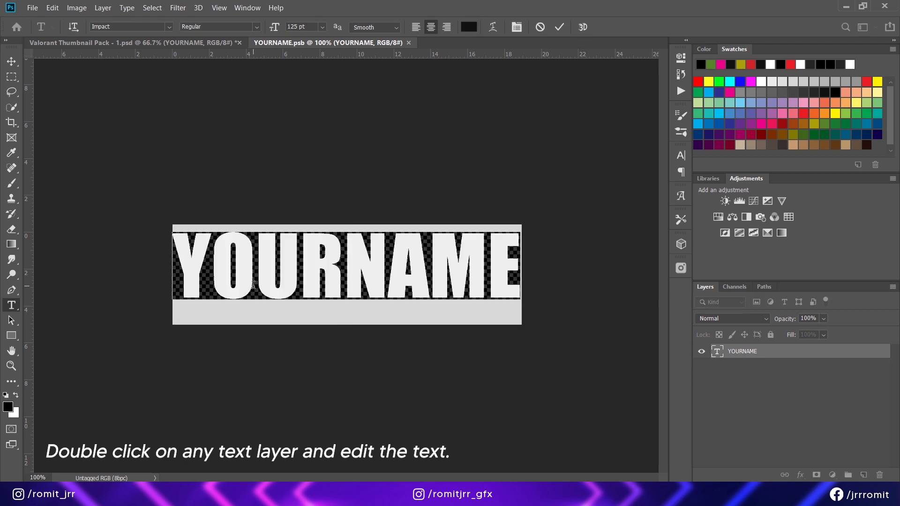
text(ROMIT)
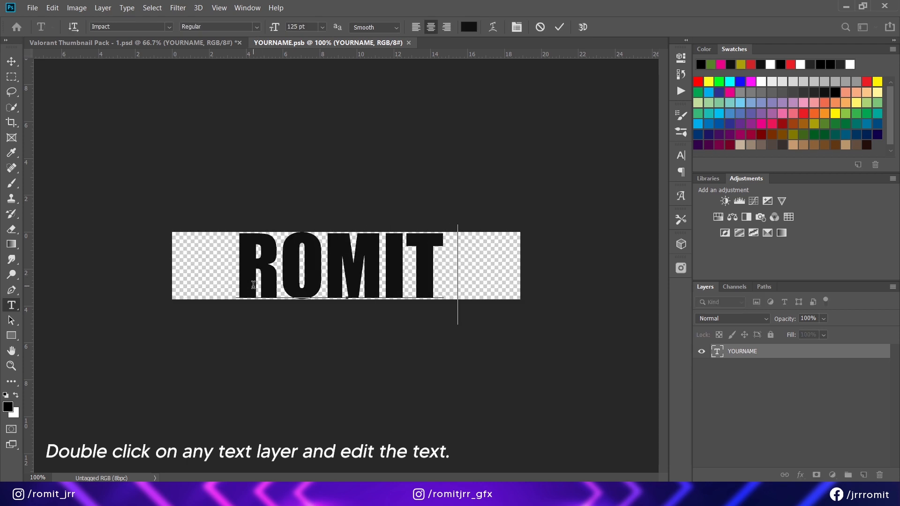
text( JRR)
click(11, 62)
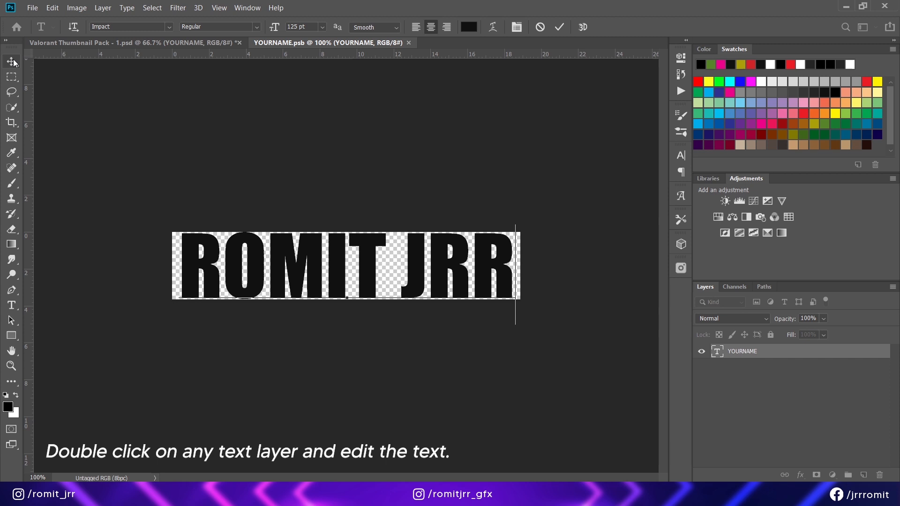
click(411, 42)
click(424, 196)
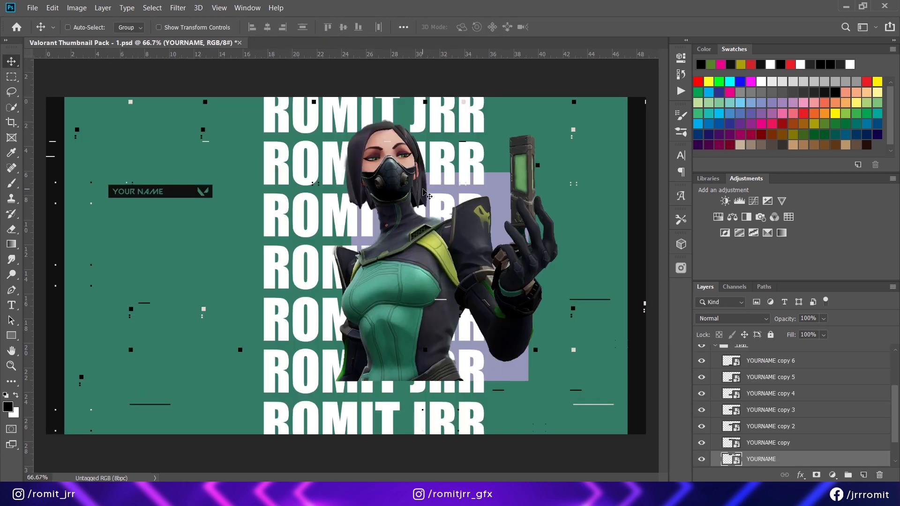
- Collapse the Text group and hide the White Text layer to return the repeated text to black
scroll(717, 385, up, 2)
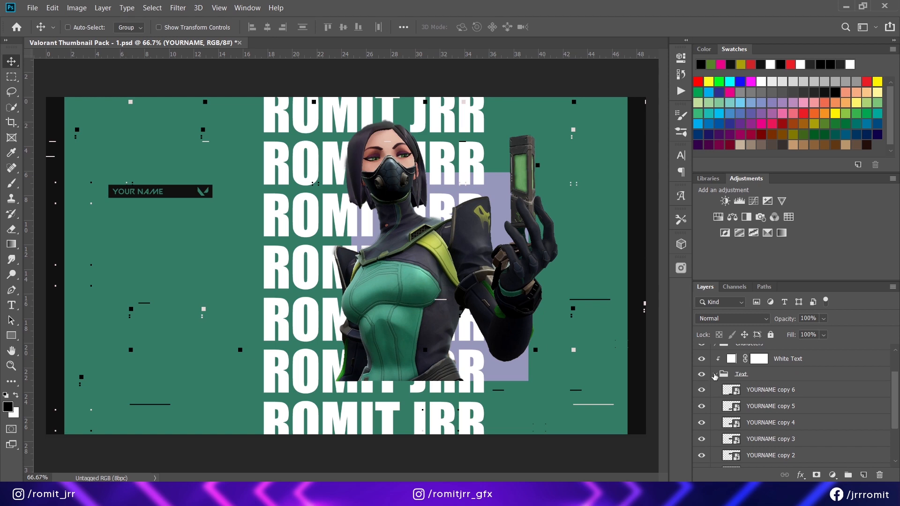
click(715, 376)
click(701, 397)
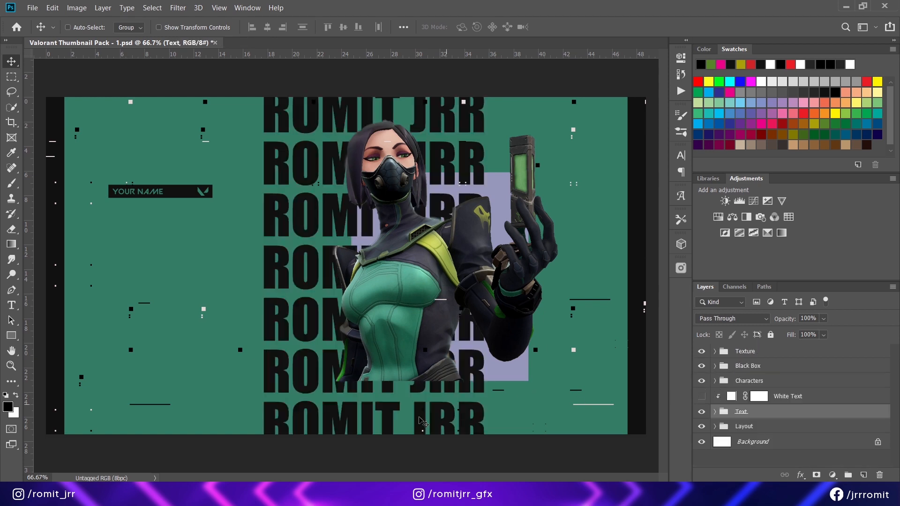